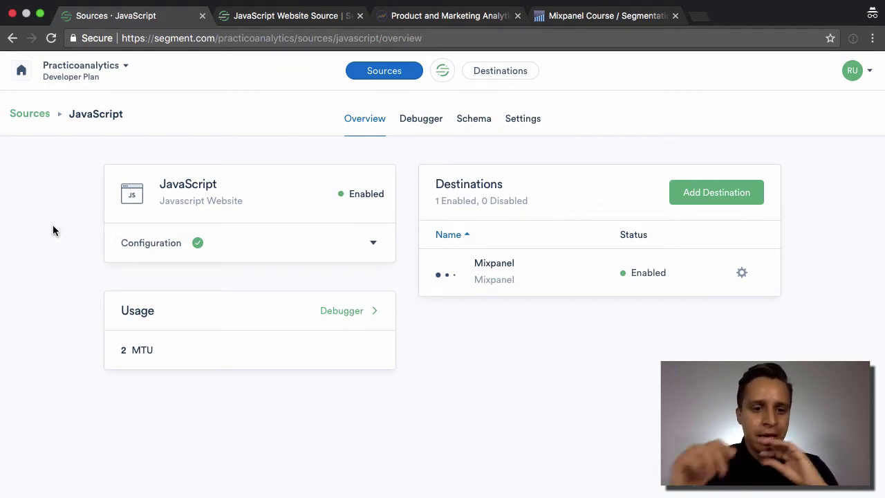
# - Expand the JavaScript source's Configuration row and select its install script snippet
pyautogui.click(370, 240)
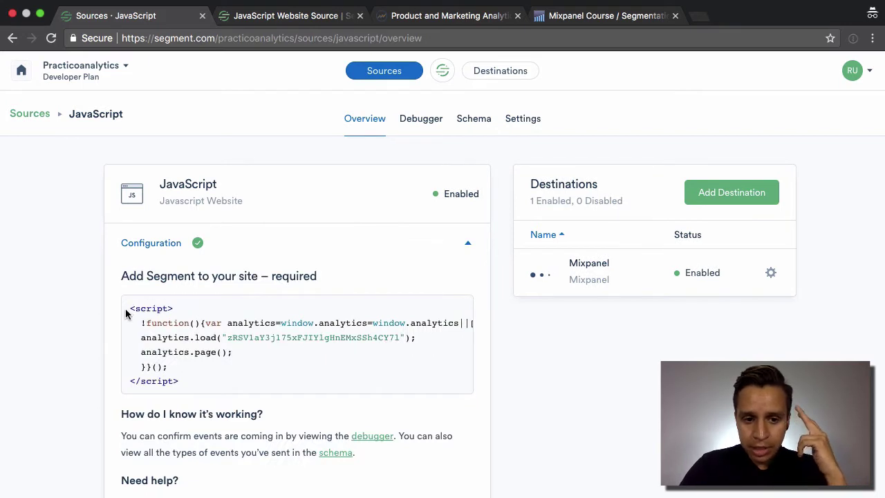
pyautogui.moveTo(138, 309); pyautogui.dragTo(209, 390)
pyautogui.click(256, 376)
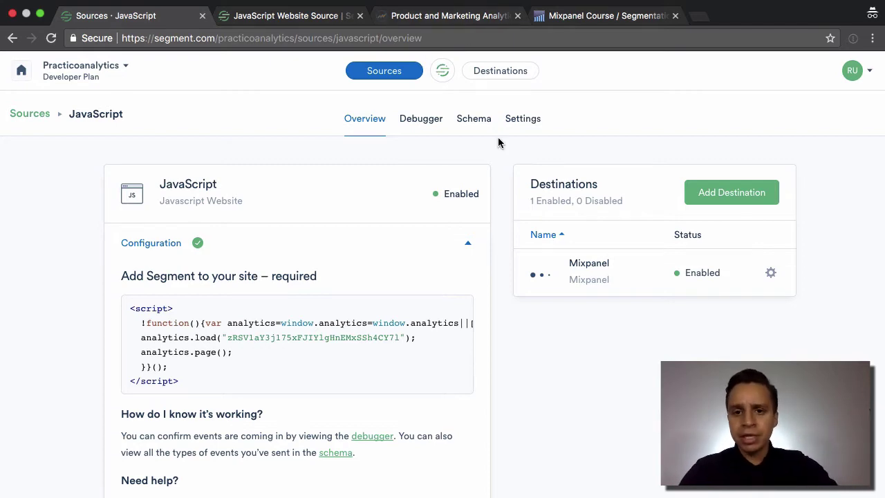
# - Open the DevTools Console on the Practico Analytics homepage, showing its SyntaxError and JQMIGRATE messages
pyautogui.click(440, 15)
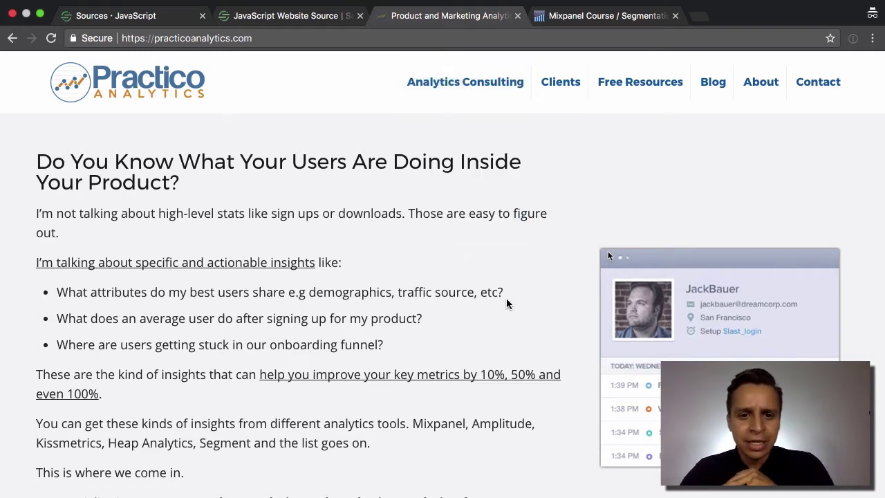
pyautogui.scroll(-1, 506, 303)
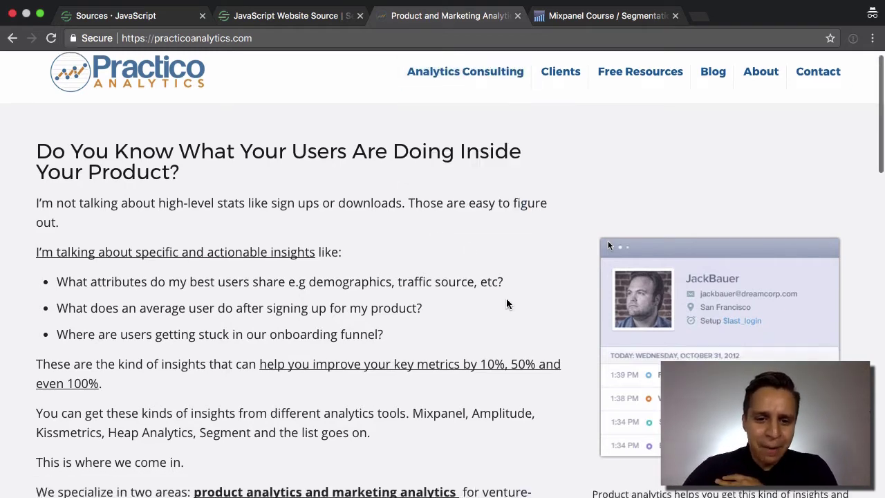
pyautogui.scroll(1, 506, 303)
pyautogui.scroll(-10, 506, 303)
pyautogui.scroll(10, 506, 303)
pyautogui.scroll(-1, 505, 304)
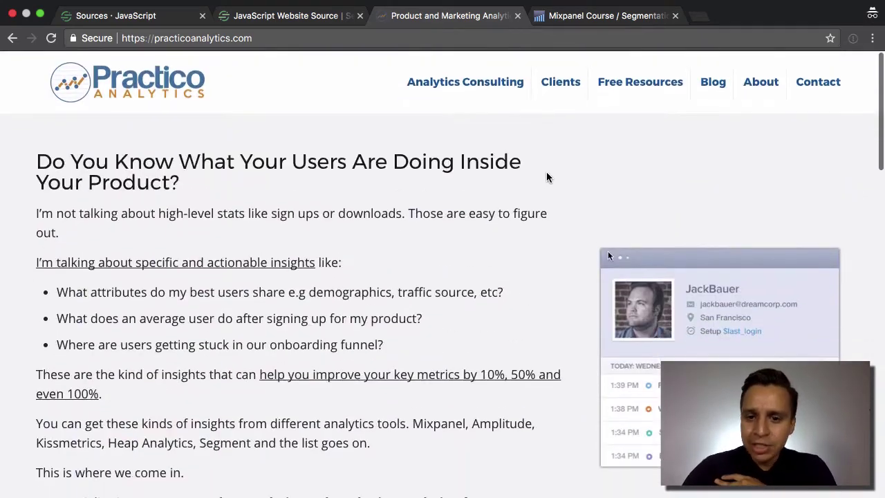
pyautogui.rightClick(552, 171)
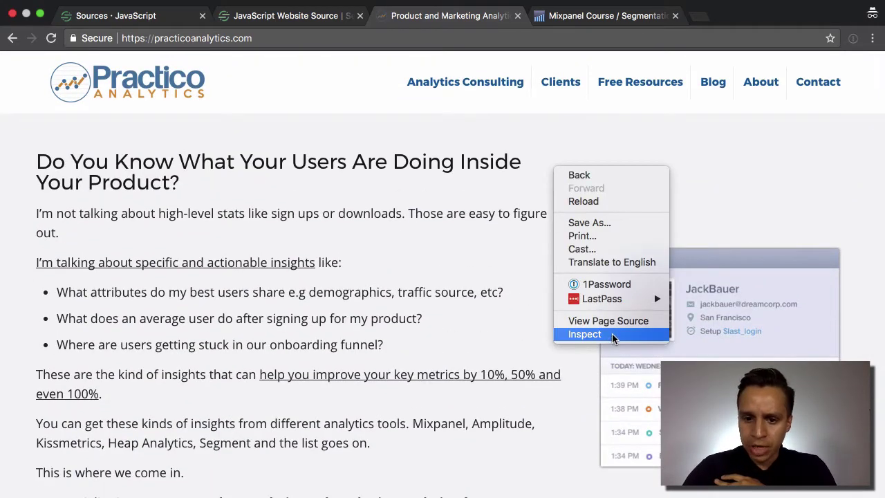
pyautogui.click(613, 335)
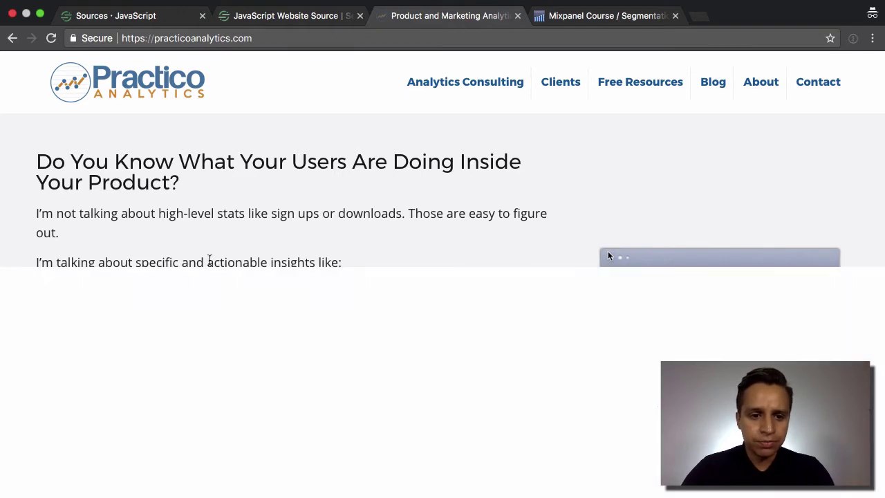
pyautogui.click(160, 276)
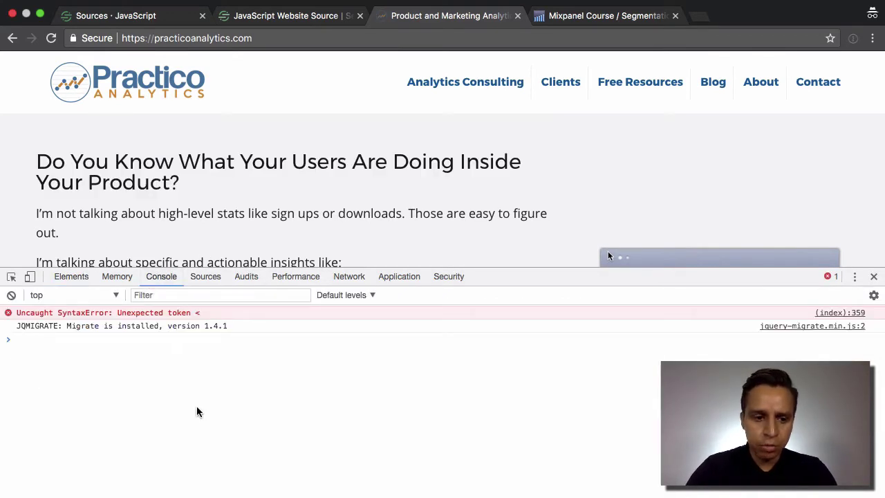
# - Jump to the Ready method section of the analytics.js docs, with its Mixpanel callback example
pyautogui.click(298, 21)
pyautogui.scroll(-10, 317, 249)
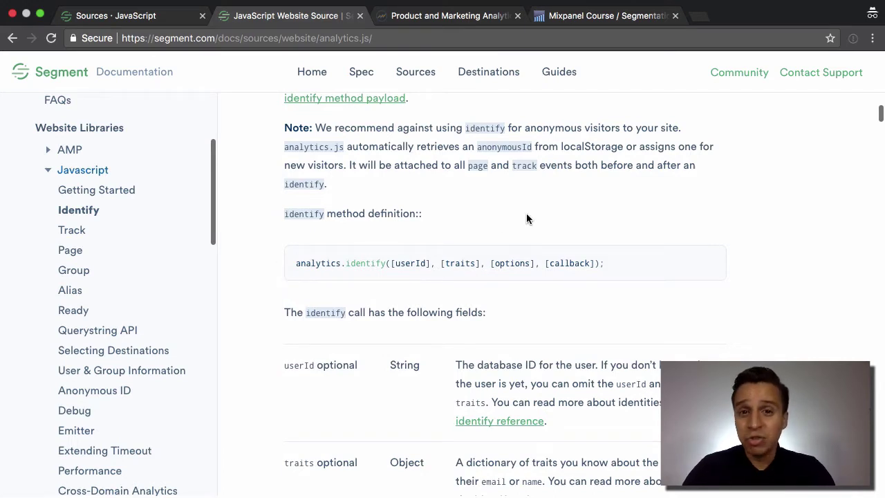
pyautogui.scroll(-5, 109, 312)
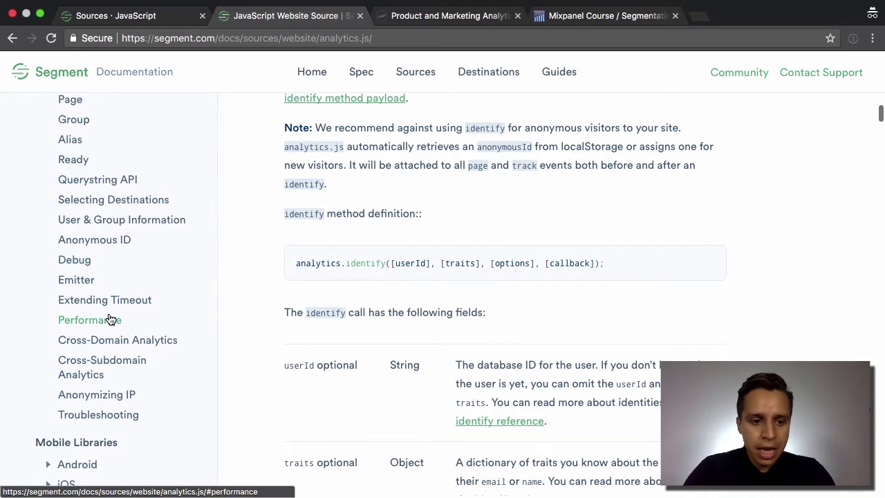
pyautogui.scroll(1, 97, 262)
pyautogui.click(76, 203)
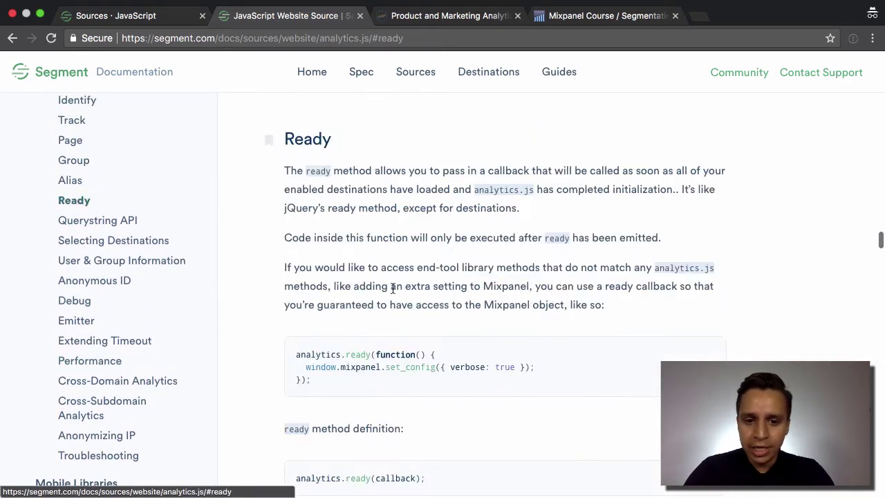
pyautogui.scroll(-1, 397, 292)
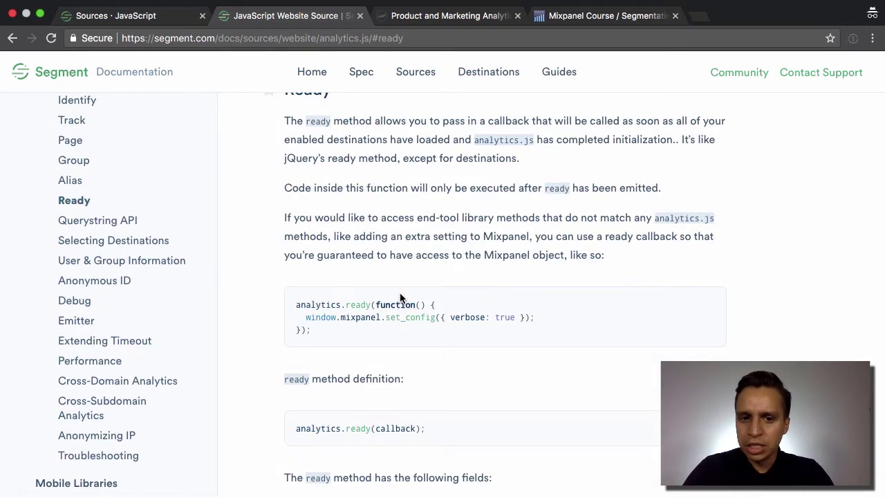
pyautogui.scroll(1, 399, 297)
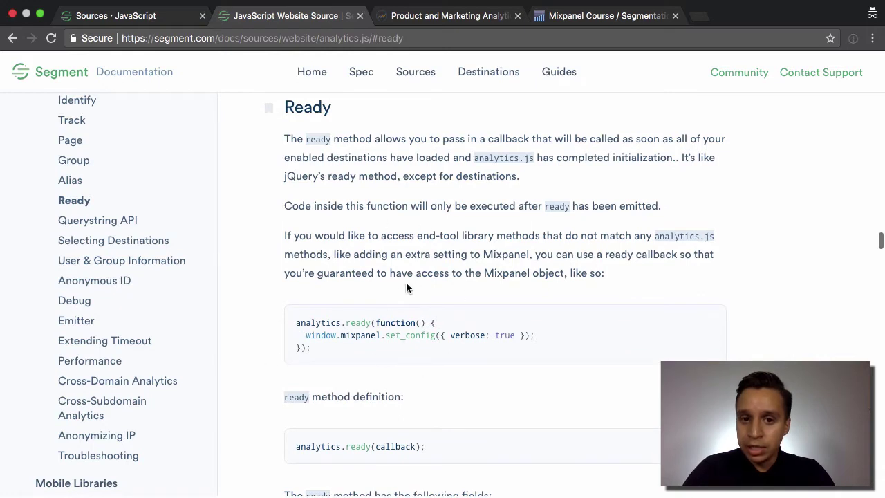
# - Run analytics.ready(); in the Practico console and inspect the returned analytics object
pyautogui.click(474, 18)
pyautogui.write('a')
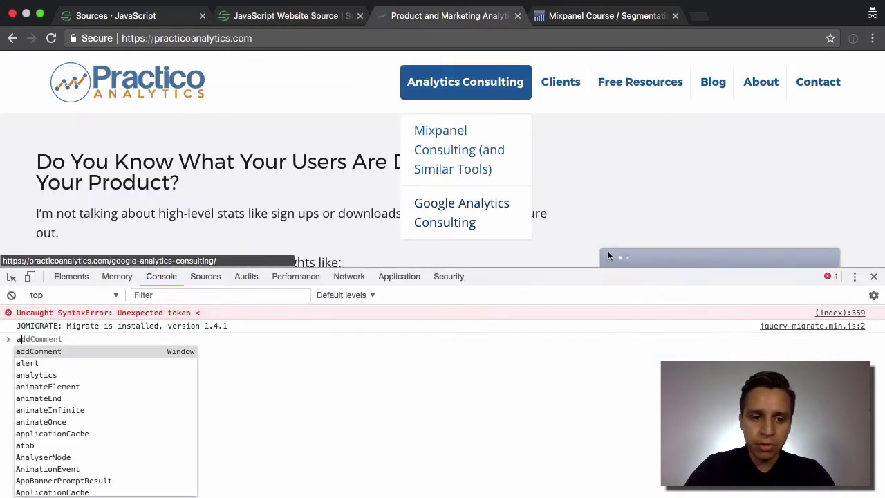
pyautogui.write('nalytics.ready();')
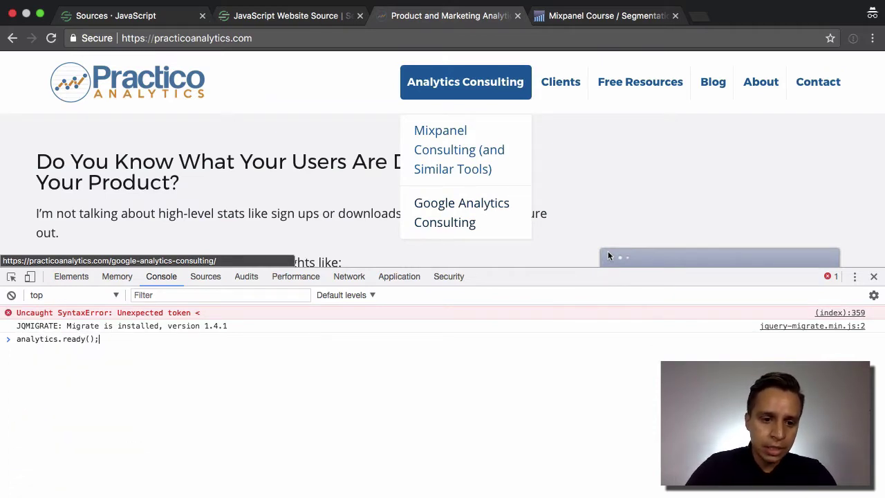
pyautogui.press('Return')
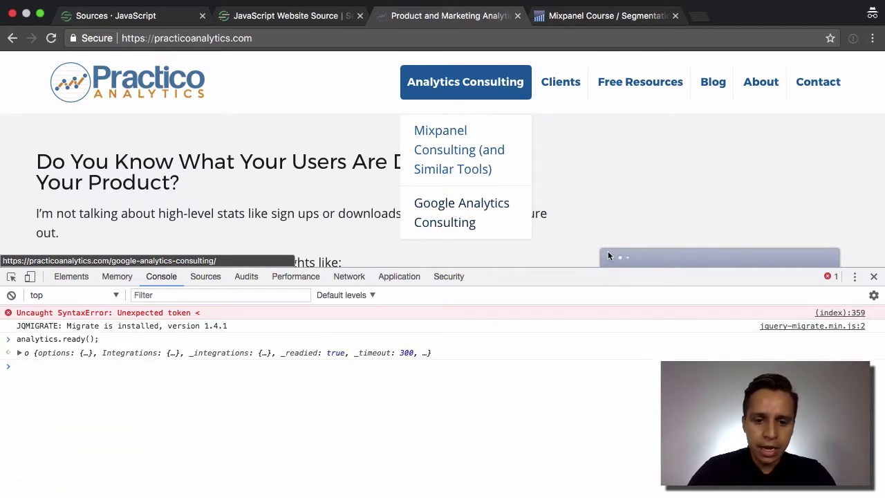
pyautogui.click(19, 353)
pyautogui.click(20, 353)
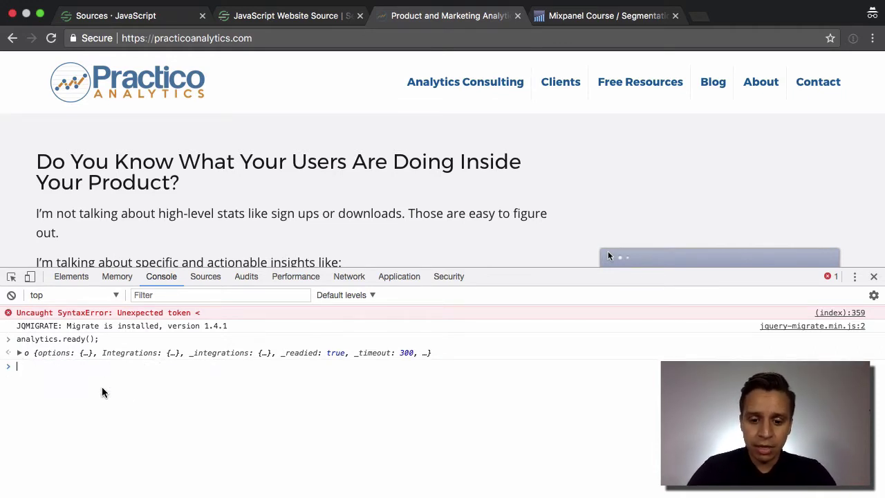
# - Send analytics.track("Test Event"); from the console and return to Segment's source overview
pyautogui.write('analytics.track')
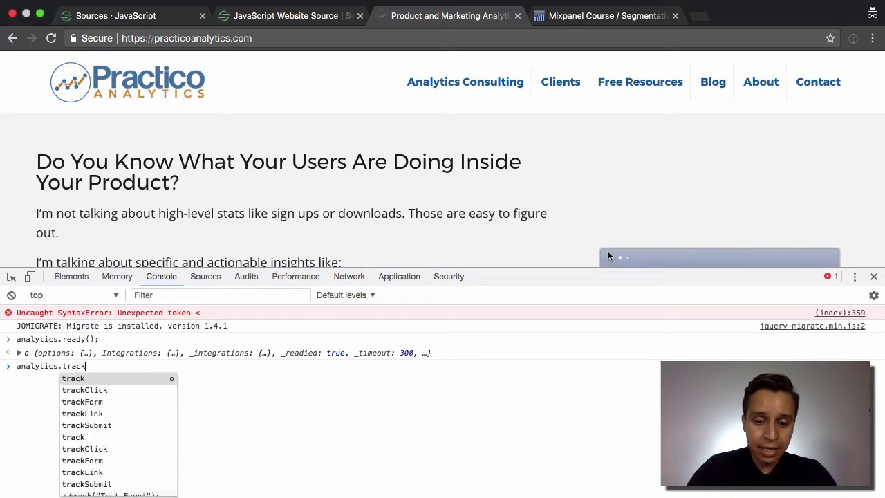
pyautogui.write('("')
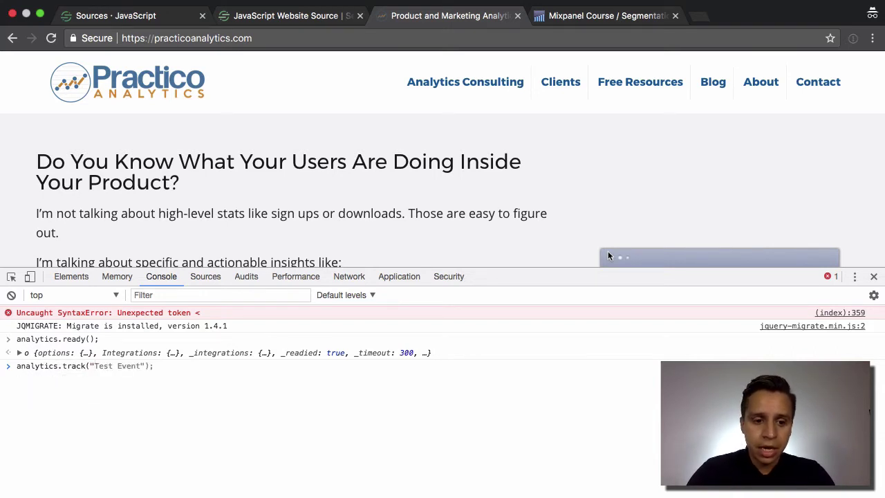
pyautogui.write('Test Event"')
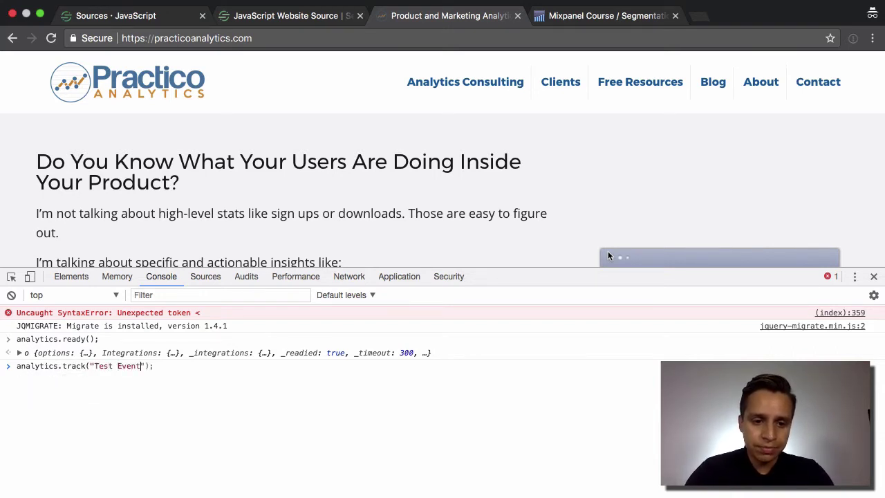
pyautogui.write(');')
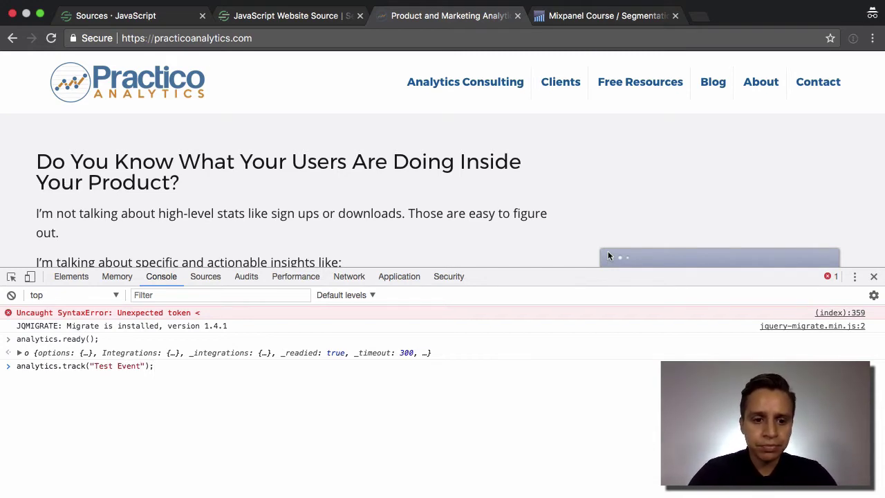
pyautogui.press('Return')
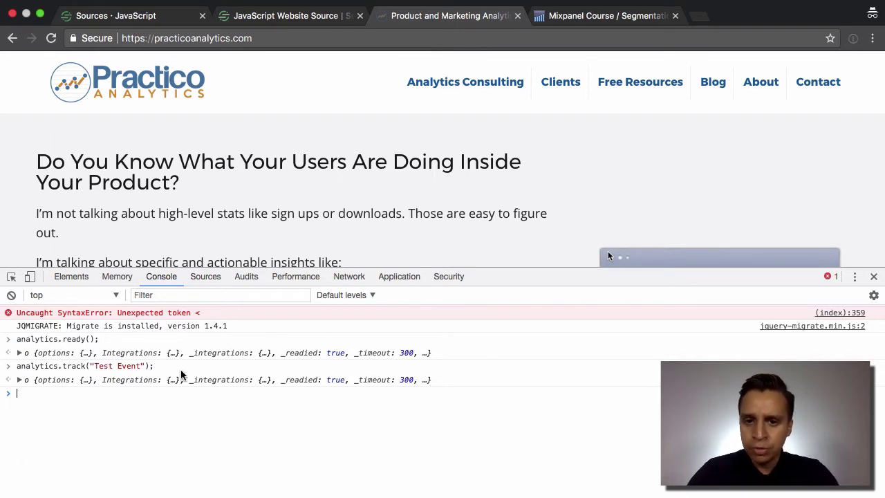
pyautogui.click(148, 17)
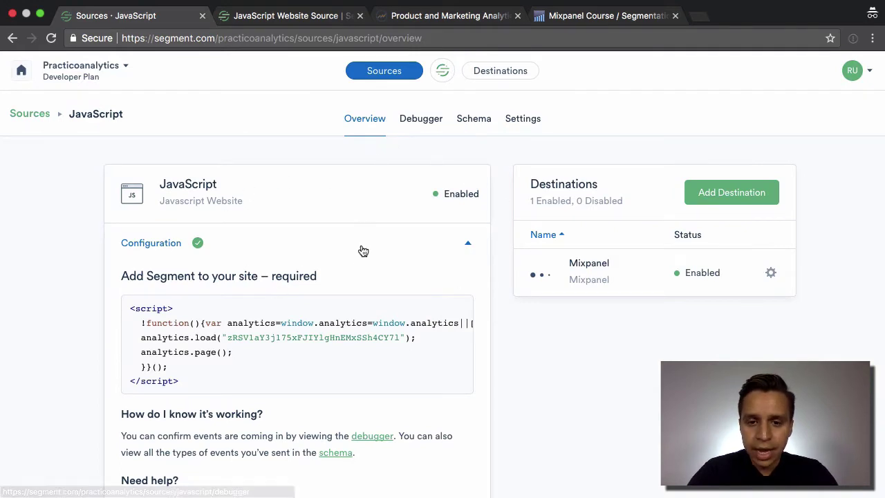
# - Open the latest Test Event in the debugger and view its raw payload, noting the Mixpanel destination
pyautogui.click(425, 125)
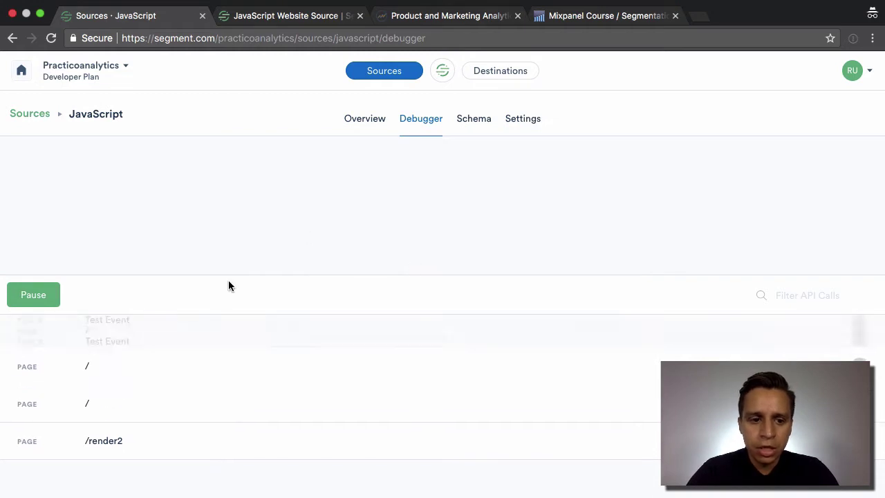
pyautogui.scroll(-2, 376, 278)
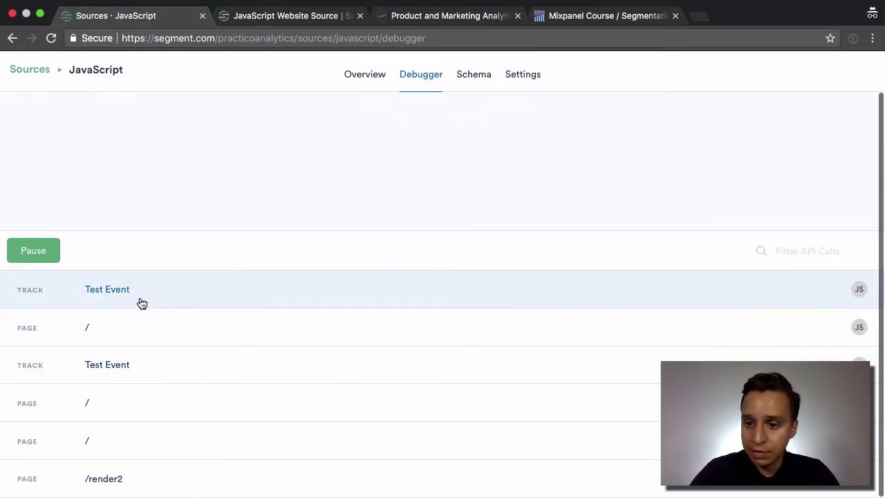
pyautogui.click(139, 302)
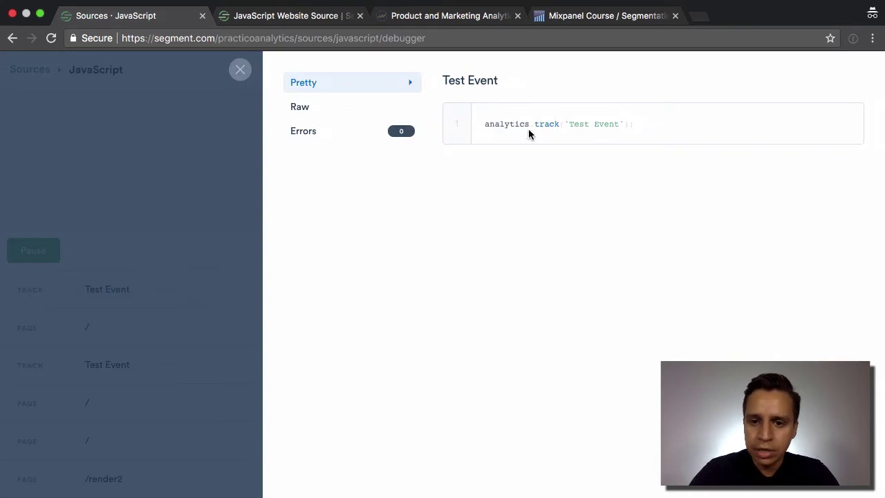
pyautogui.click(311, 109)
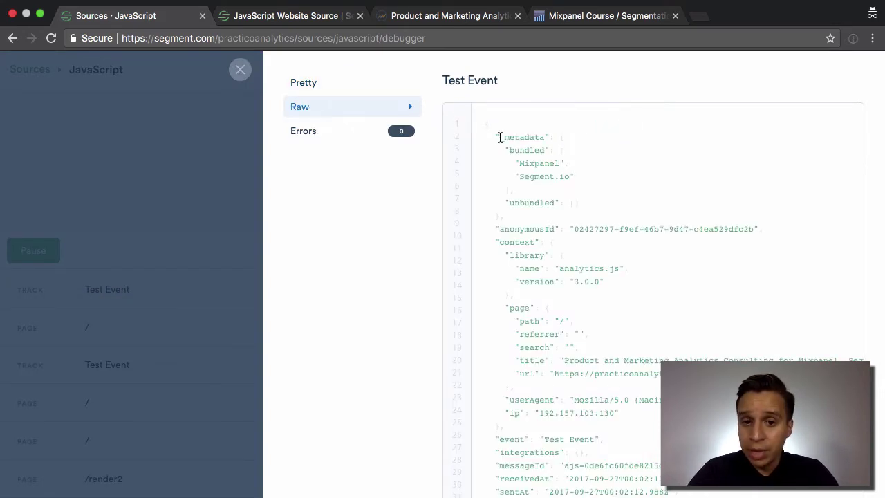
pyautogui.scroll(-1, 499, 137)
pyautogui.scroll(1, 499, 137)
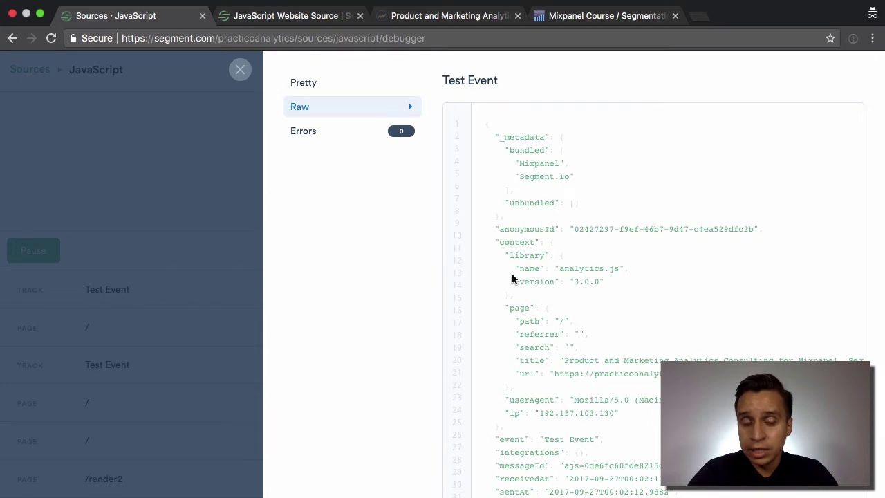
pyautogui.scroll(-1, 624, 223)
pyautogui.doubleClick(544, 140)
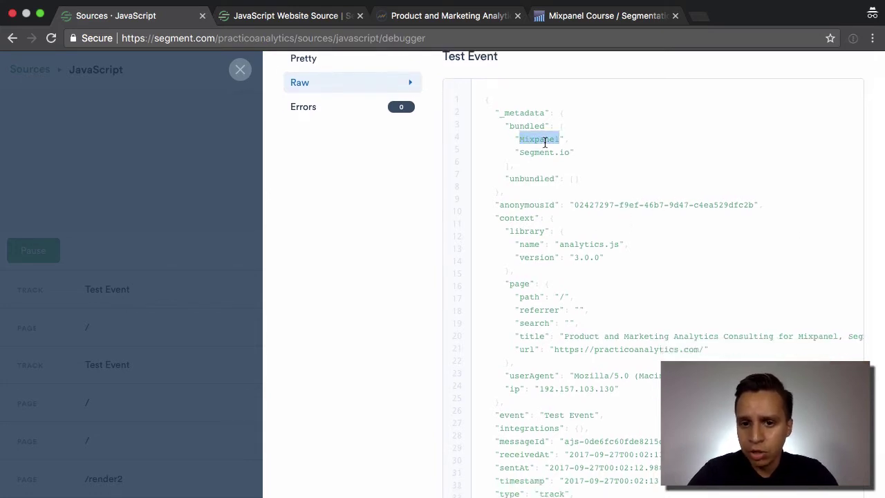
pyautogui.scroll(-2, 543, 173)
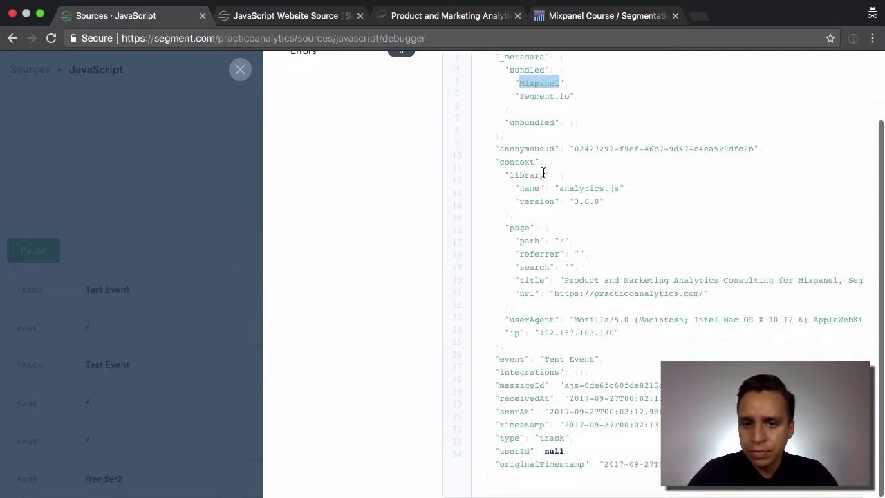
# - Highlight the anonymousId, userAgent, event name, messageId and originalTimestamp fields of the raw payload
pyautogui.tripleClick(571, 148)
pyautogui.tripleClick(633, 149)
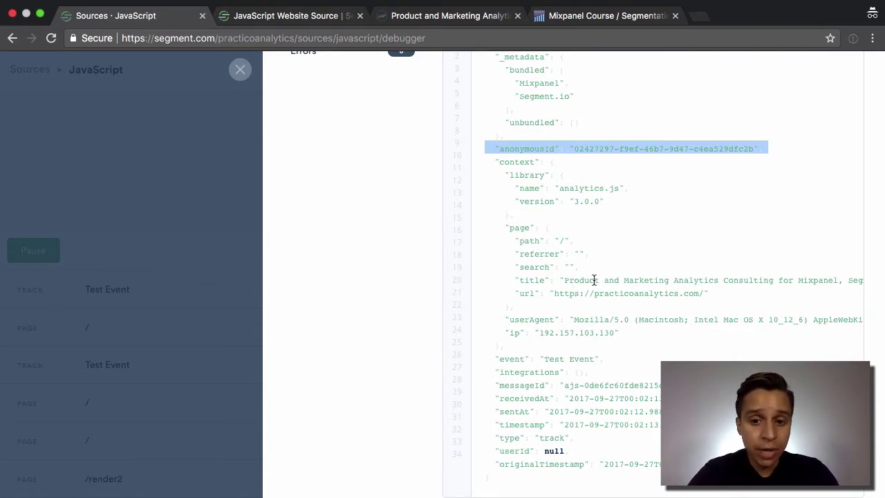
pyautogui.moveTo(509, 319); pyautogui.dragTo(658, 322)
pyautogui.click(571, 336)
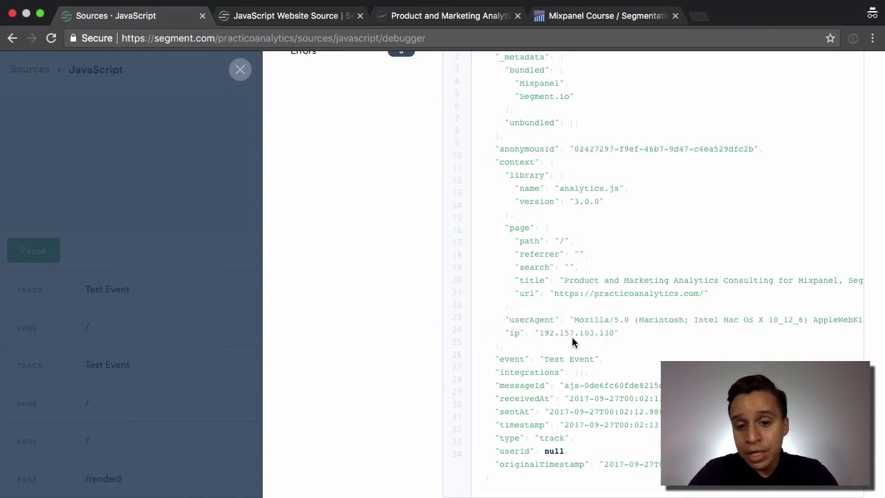
pyautogui.tripleClick(560, 359)
pyautogui.click(559, 359)
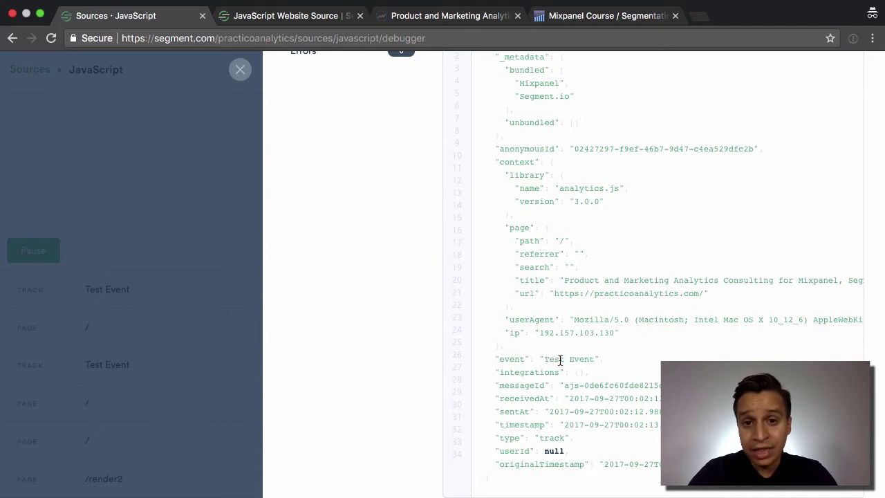
pyautogui.doubleClick(559, 358)
pyautogui.tripleClick(560, 359)
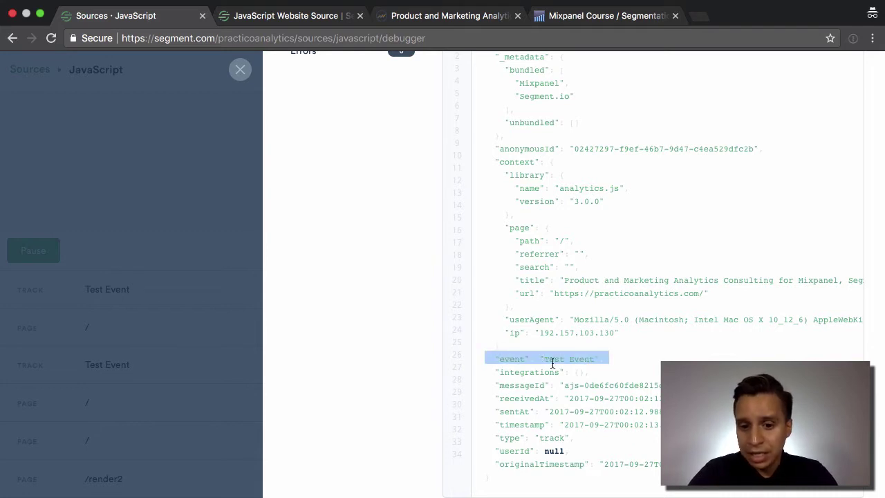
pyautogui.doubleClick(597, 385)
pyautogui.tripleClick(597, 385)
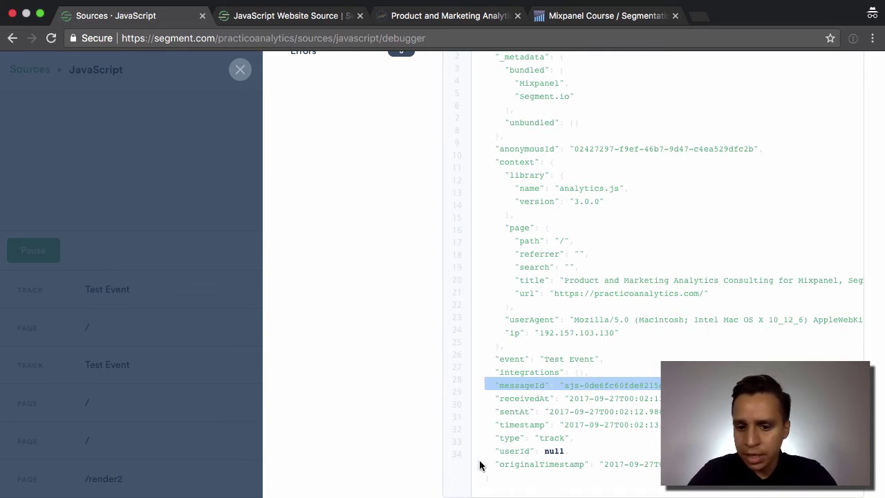
pyautogui.doubleClick(522, 457)
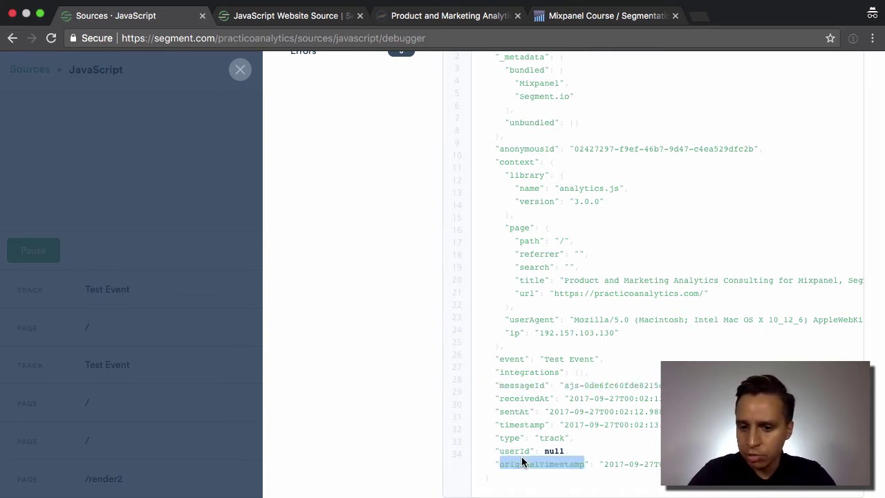
pyautogui.click(589, 461)
pyautogui.scroll(3, 589, 461)
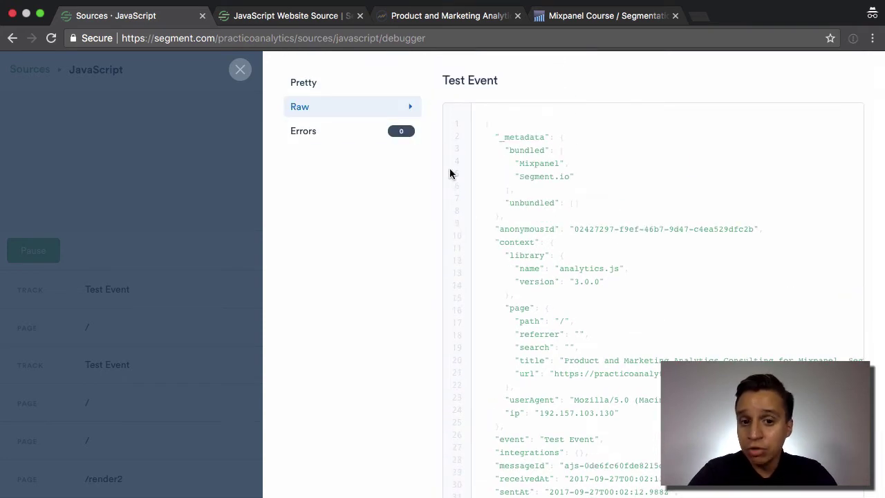
# - Show the event in Pretty form as analytics.track('Test Event') and close the details panel
pyautogui.click(366, 135)
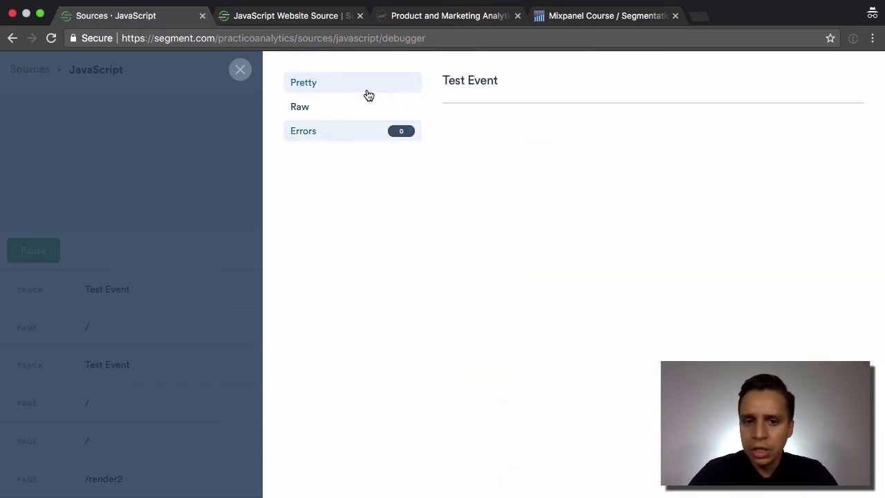
pyautogui.click(366, 93)
pyautogui.tripleClick(585, 124)
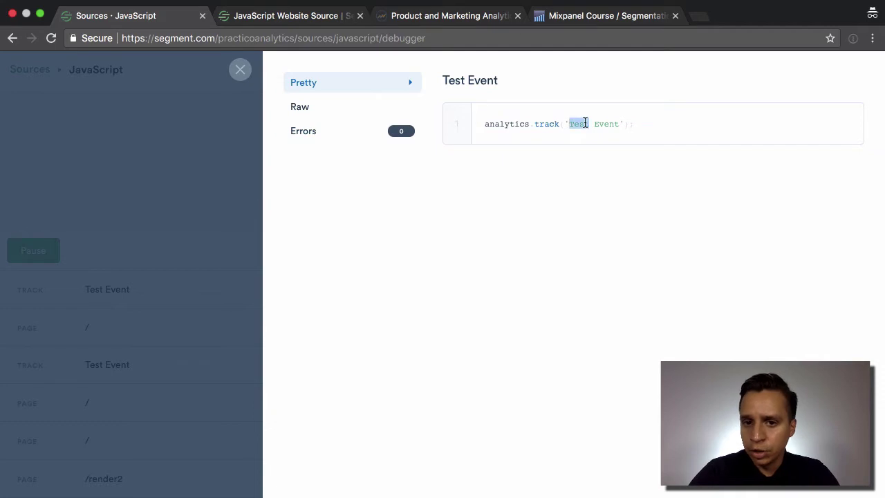
pyautogui.click(244, 73)
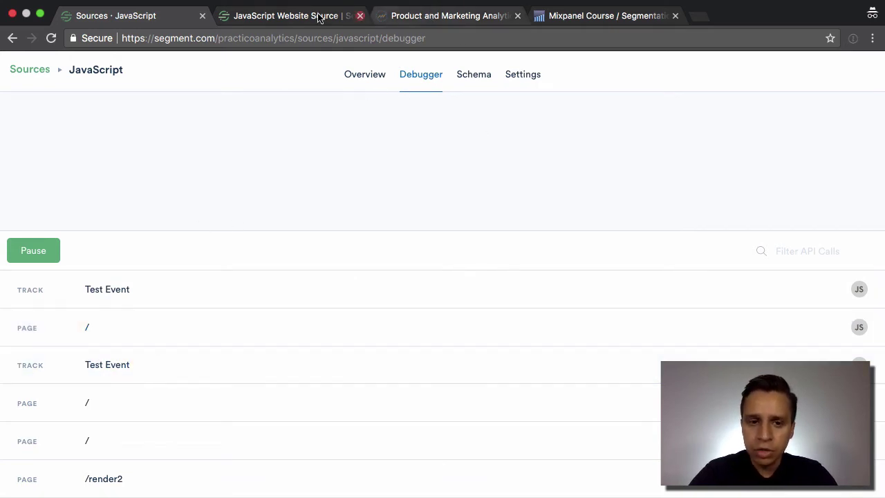
# - Expand the source's Configuration setup snippet on Overview and scroll across its code
pyautogui.click(356, 76)
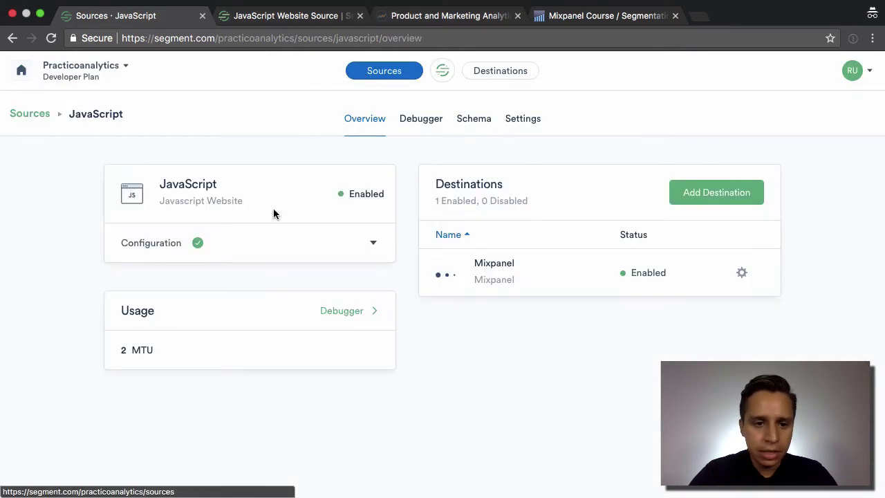
pyautogui.click(369, 247)
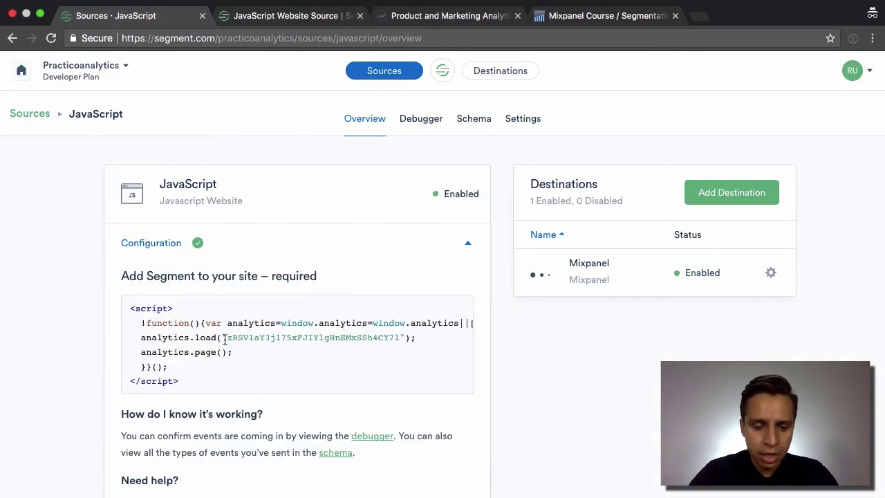
pyautogui.hscroll(1, 176, 320)
pyautogui.hscroll(10, 175, 320)
pyautogui.hscroll(-10, 160, 341)
pyautogui.hscroll(3, 192, 316)
pyautogui.hscroll(10, 192, 316)
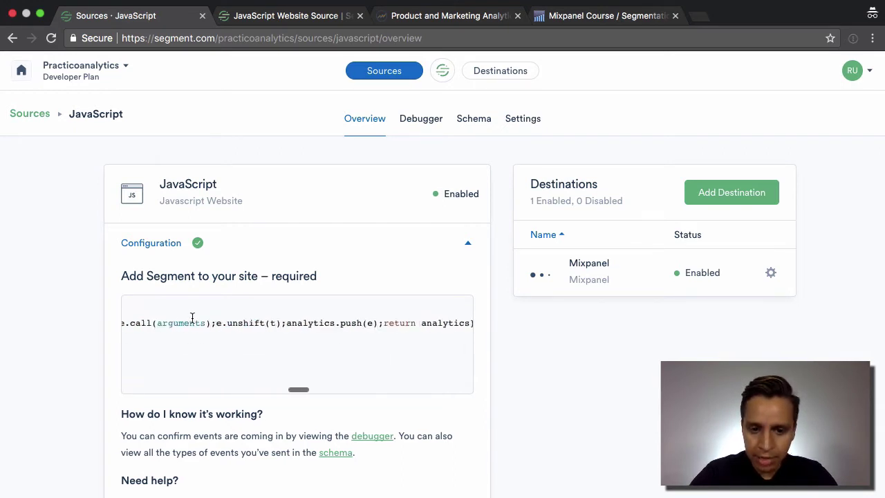
pyautogui.hscroll(5, 247, 322)
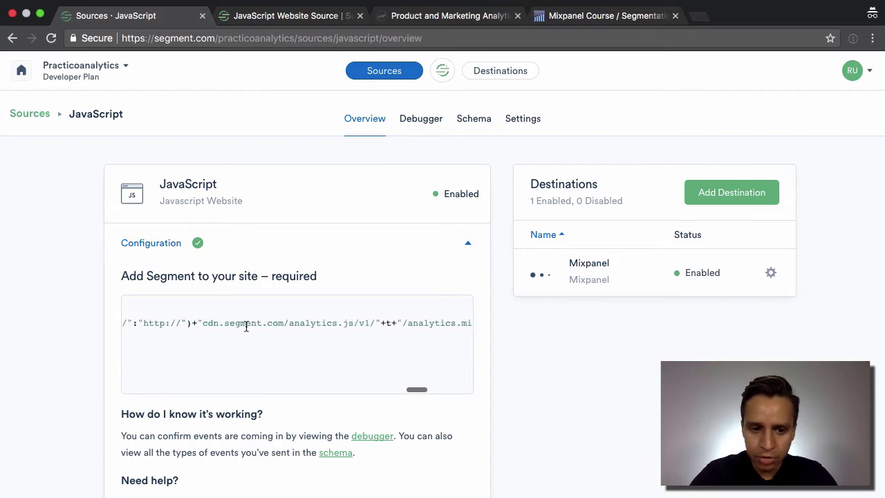
pyautogui.hscroll(2, 345, 317)
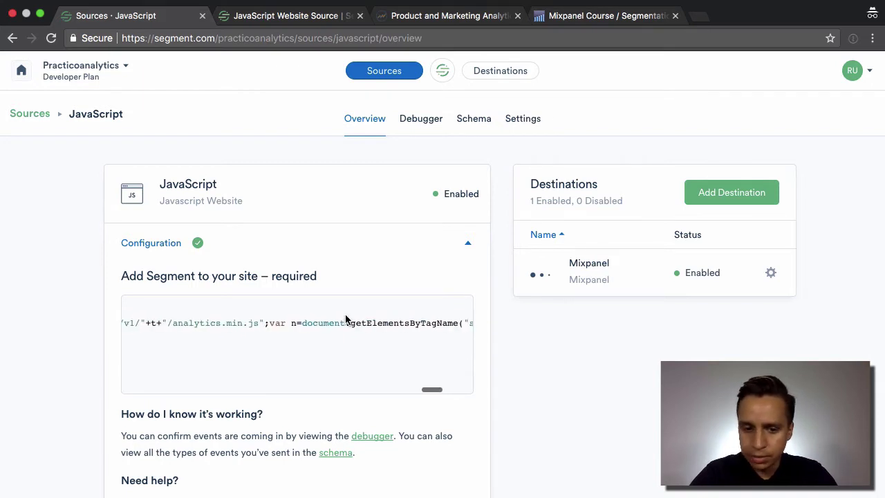
pyautogui.hscroll(-5, 345, 319)
pyautogui.hscroll(-10, 346, 318)
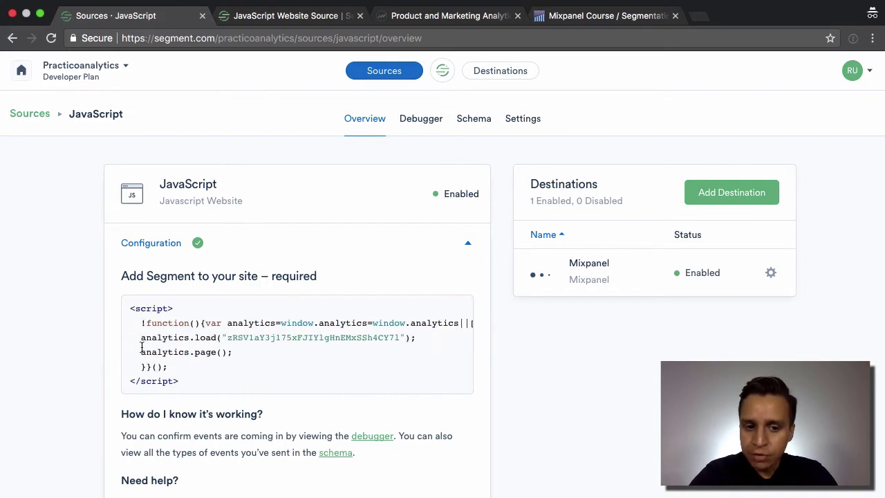
# - Highlight the analytics.load write key and analytics.page() lines, then reload the Practico Analytics site
pyautogui.moveTo(141, 337); pyautogui.dragTo(191, 338)
pyautogui.click(219, 340)
pyautogui.tripleClick(218, 340)
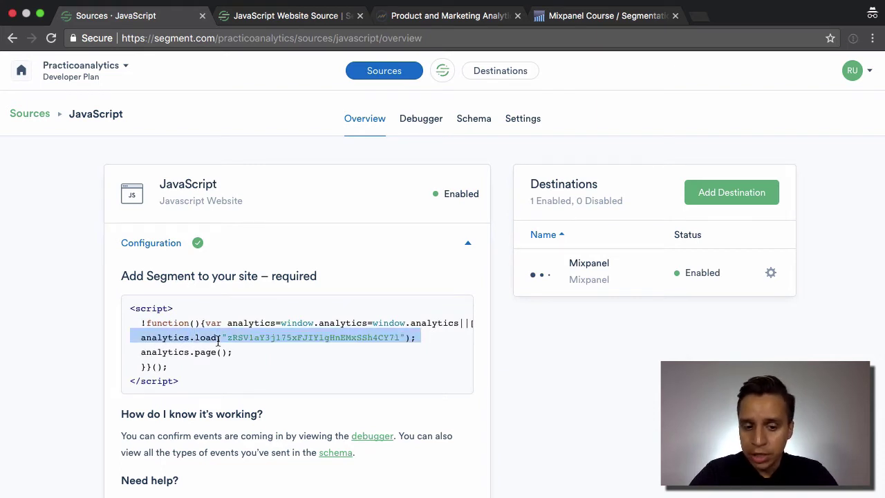
pyautogui.doubleClick(279, 338)
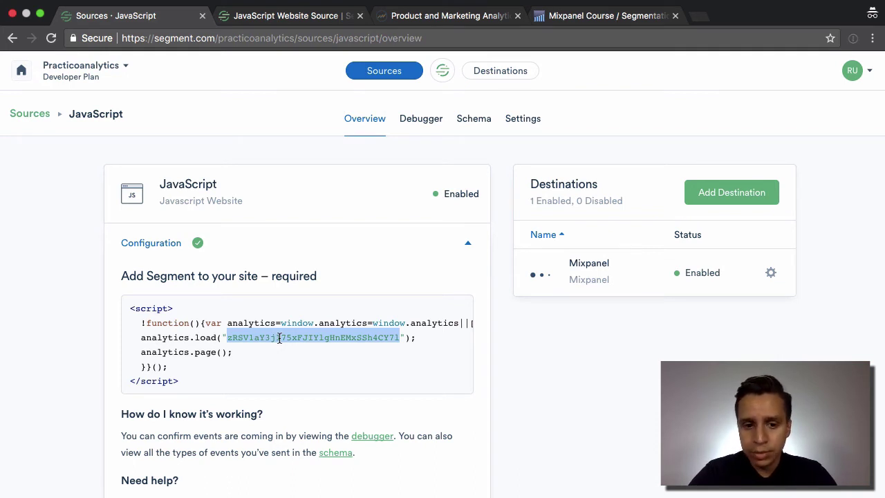
pyautogui.tripleClick(278, 337)
pyautogui.tripleClick(201, 353)
pyautogui.click(200, 353)
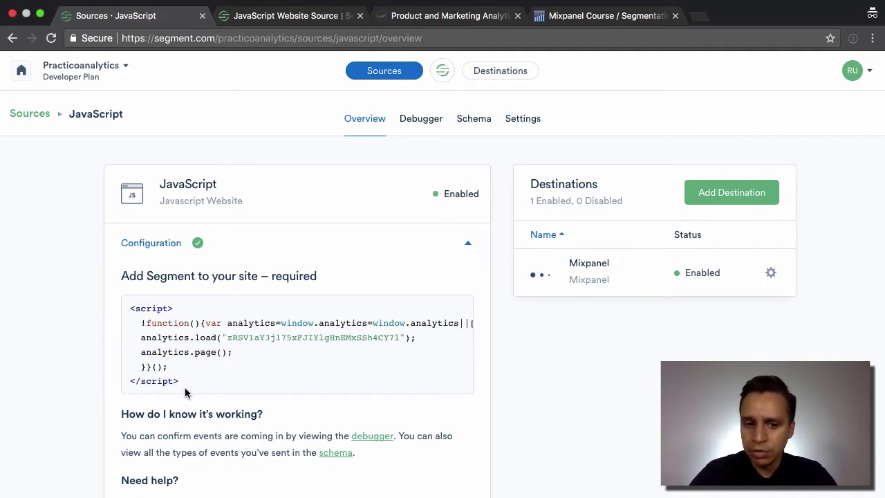
pyautogui.doubleClick(204, 367)
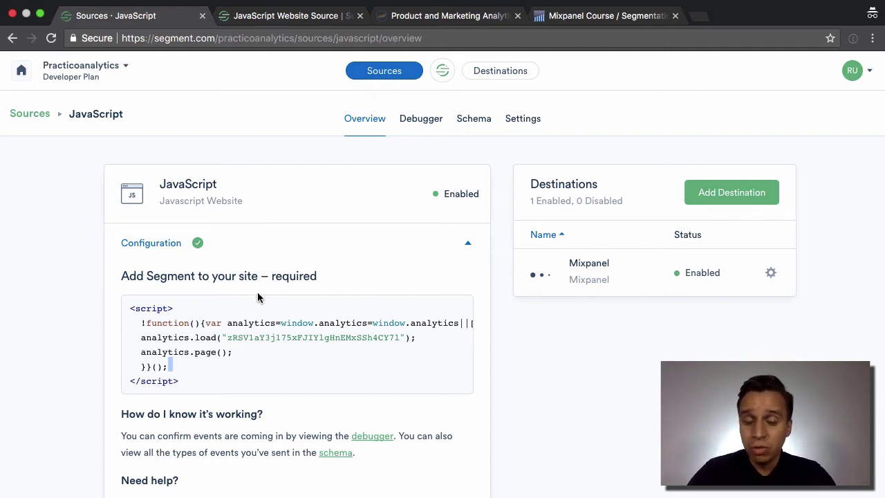
pyautogui.doubleClick(205, 352)
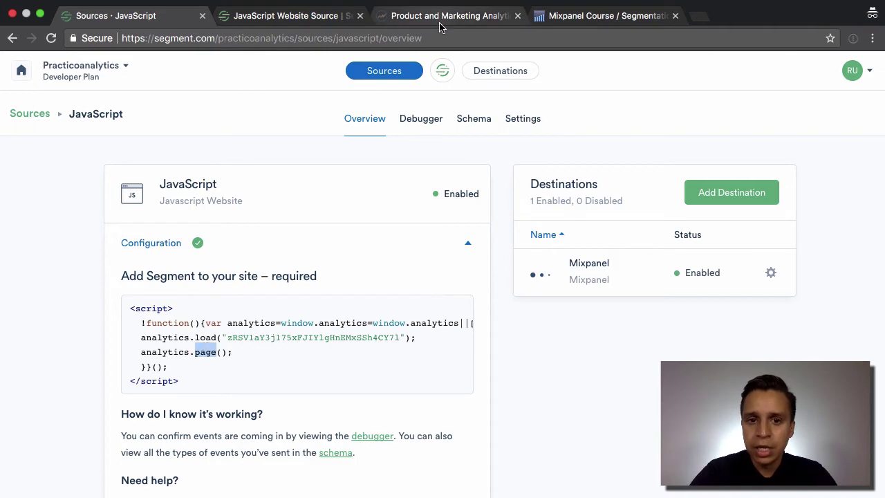
pyautogui.click(408, 15)
pyautogui.press('super+r')
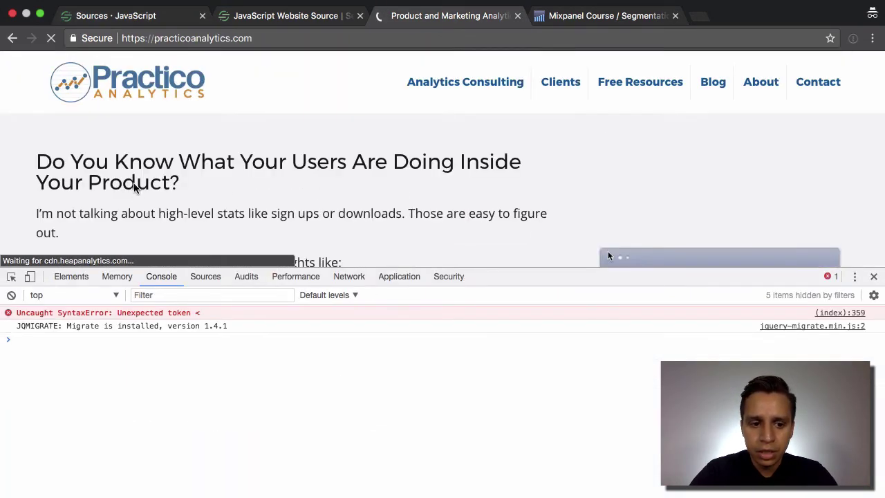
# - Open the JavaScript source's debugger and the newest page call's details
pyautogui.click(290, 17)
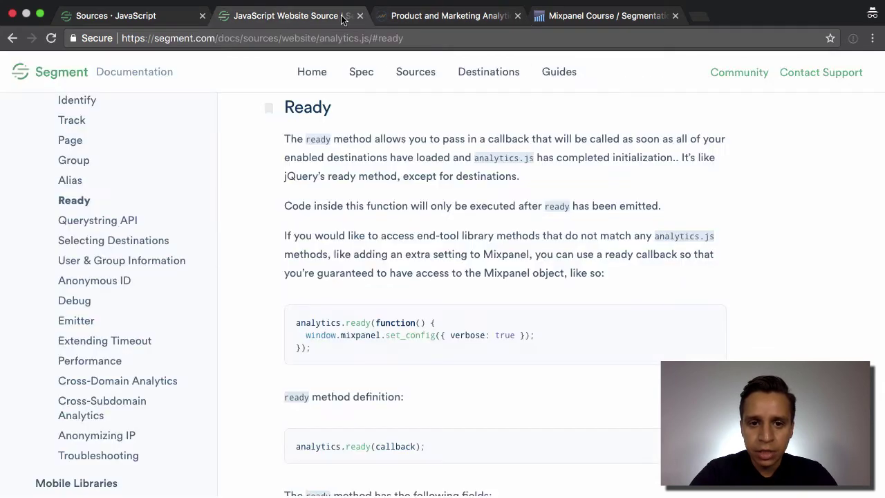
pyautogui.click(173, 15)
pyautogui.click(415, 118)
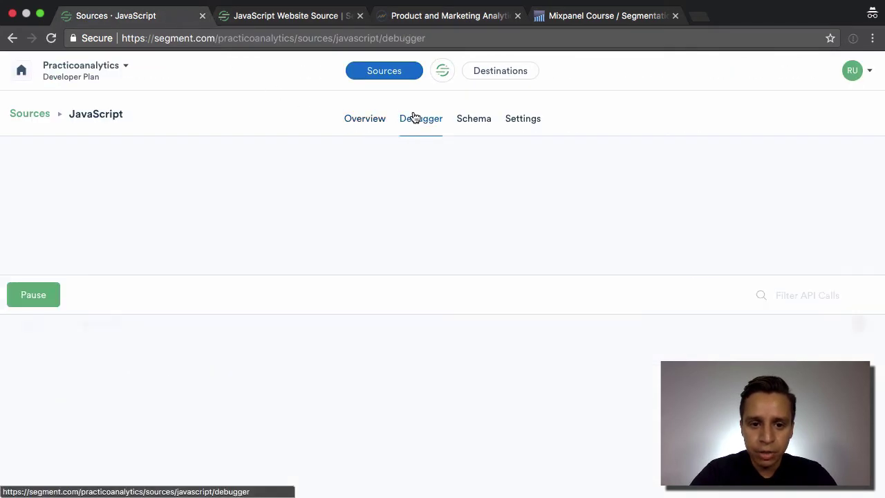
pyautogui.scroll(-1, 189, 324)
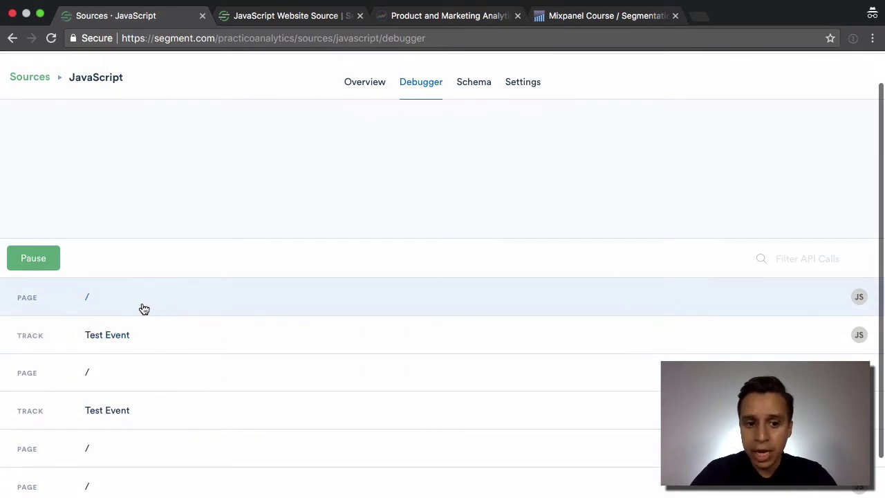
pyautogui.click(142, 309)
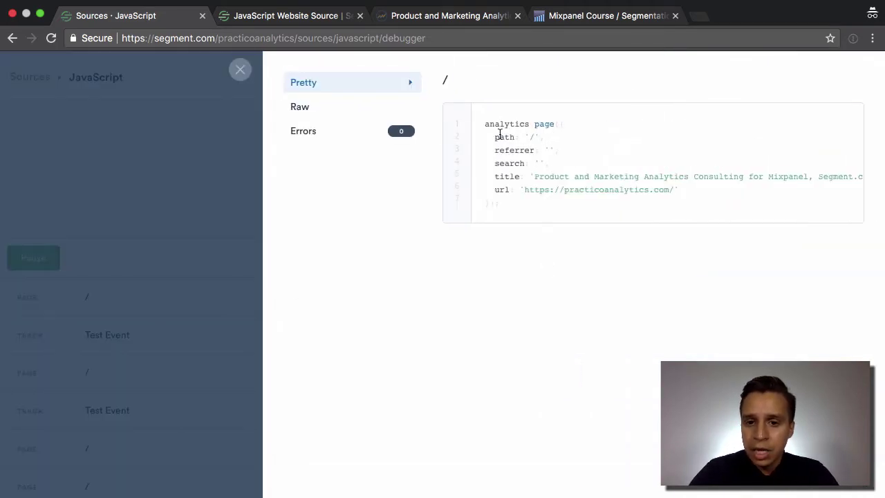
# - Switch the page call from its pretty analytics.page() form to the raw JSON payload
pyautogui.moveTo(483, 125); pyautogui.dragTo(560, 123)
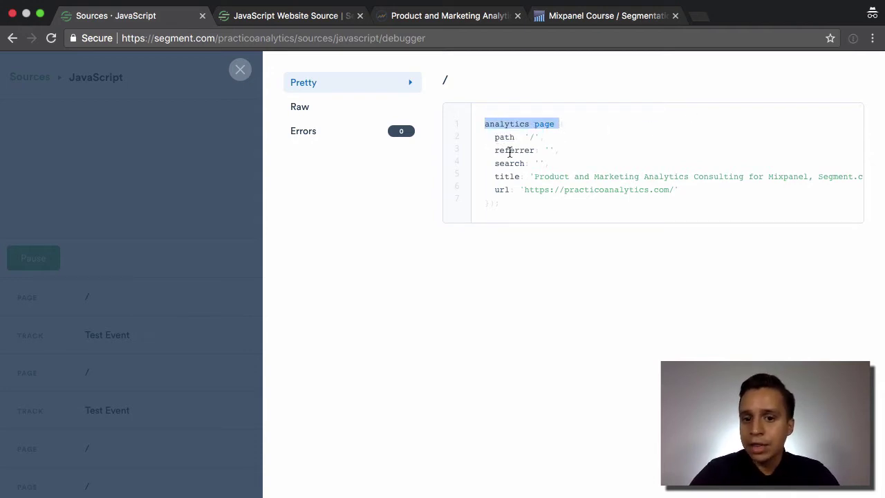
pyautogui.click(329, 114)
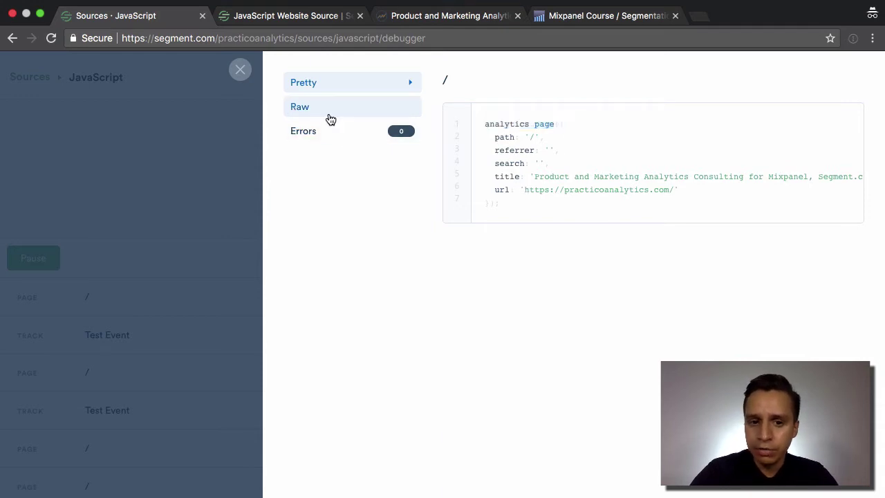
pyautogui.scroll(-5, 561, 182)
pyautogui.scroll(5, 569, 415)
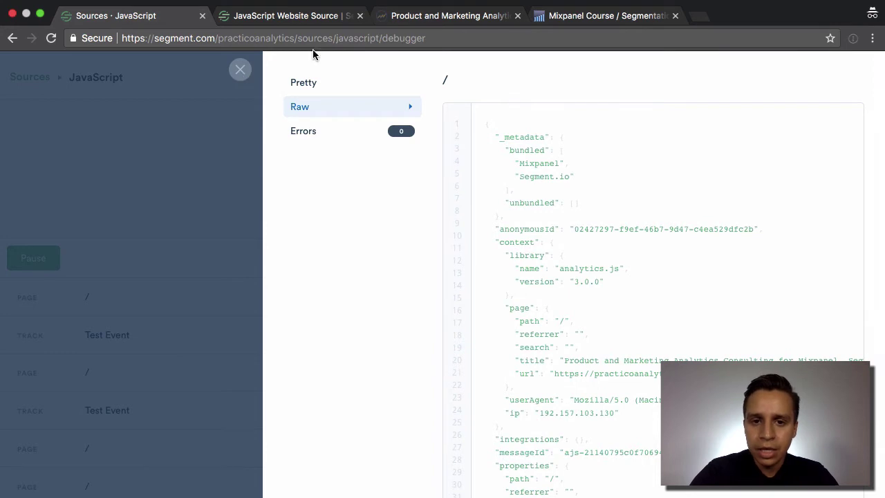
pyautogui.click(443, 16)
# - Run analytics.track("Test Event 2"); in the Practico console and go back to Segment
pyautogui.write('analytics')
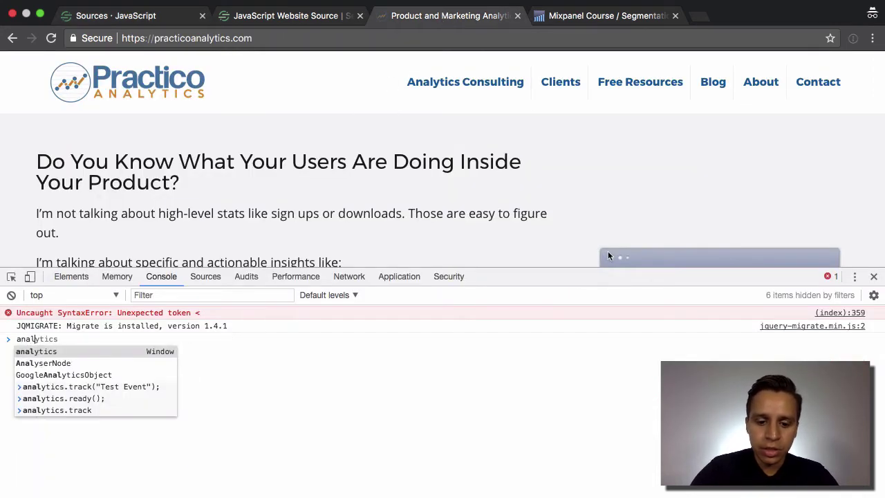
pyautogui.write('.track("Test Event 2");')
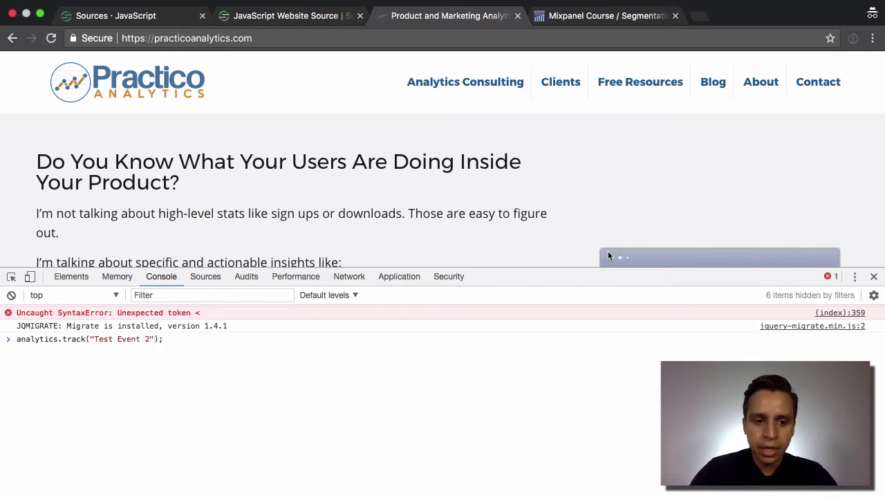
pyautogui.press('Return')
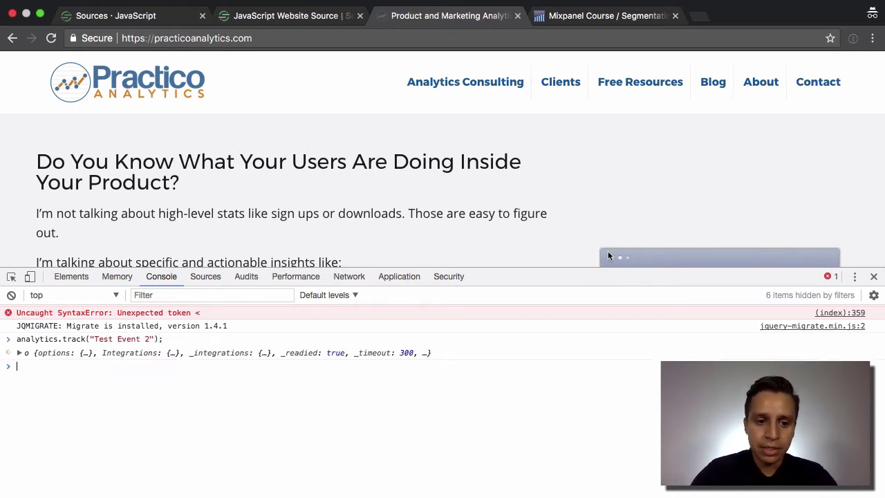
pyautogui.click(138, 15)
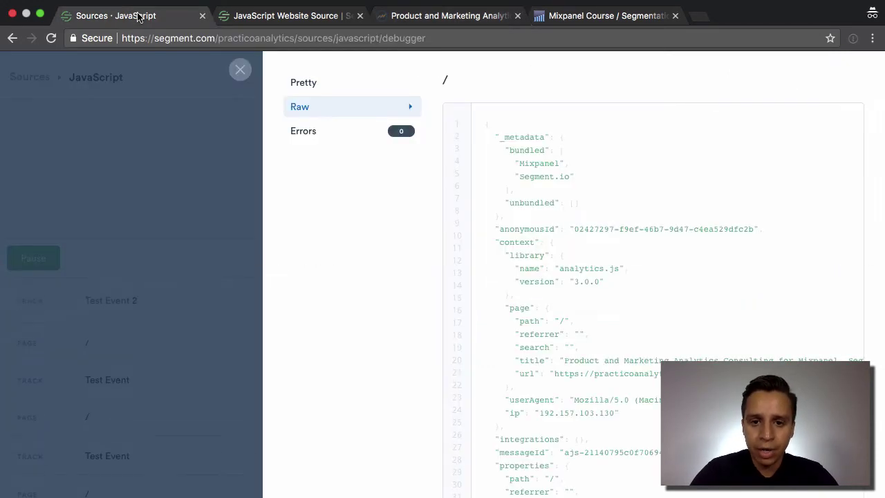
# - Check the Test Event 2 call's details in the debugger, then open the source's Schema page
pyautogui.click(240, 68)
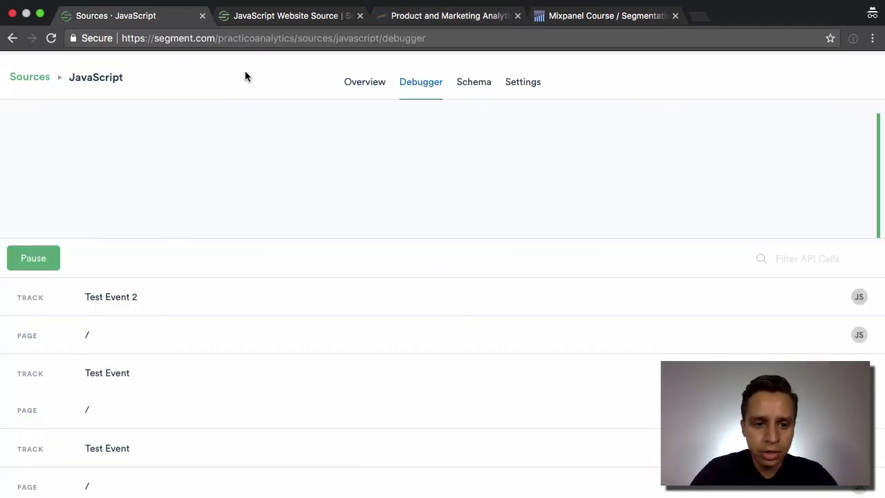
pyautogui.click(133, 308)
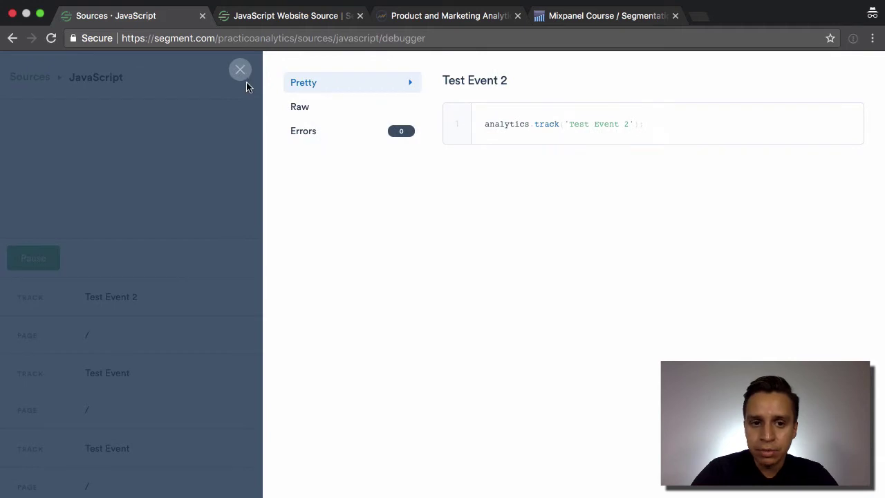
pyautogui.click(241, 71)
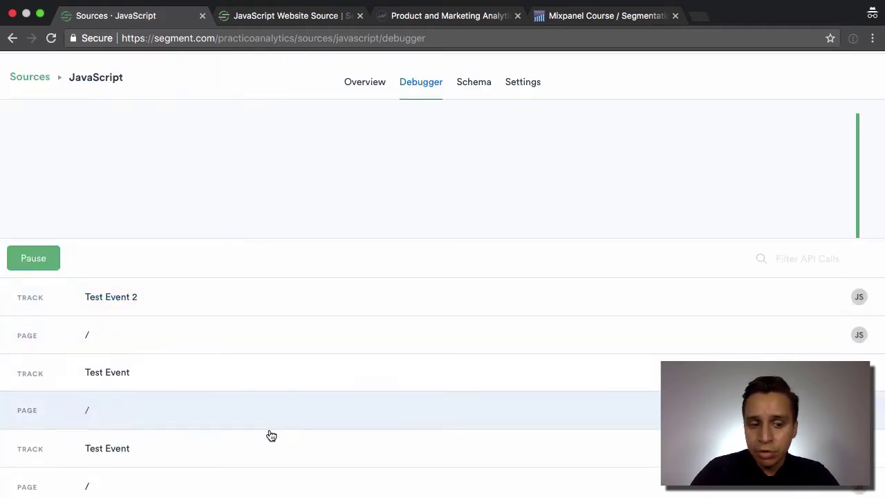
pyautogui.click(470, 89)
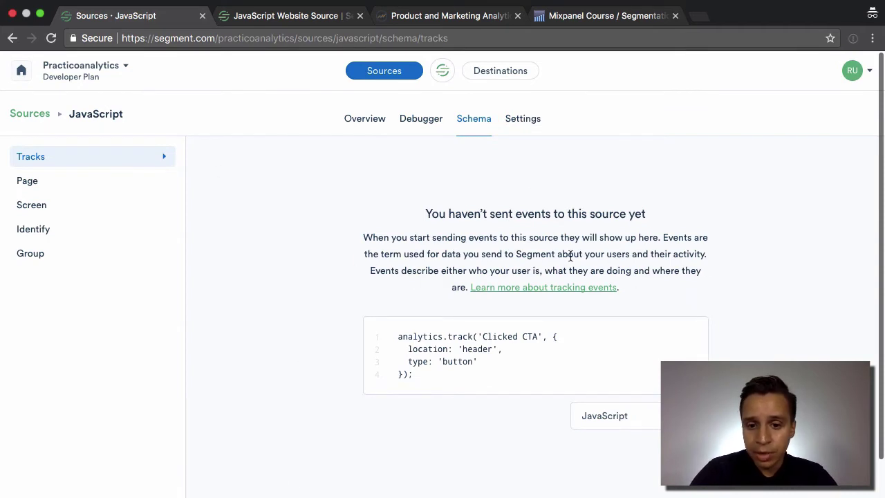
# - Browse the schema for Page, Screen, Identify and Group calls, returning to Tracks
pyautogui.scroll(-2, 569, 255)
pyautogui.scroll(2, 569, 254)
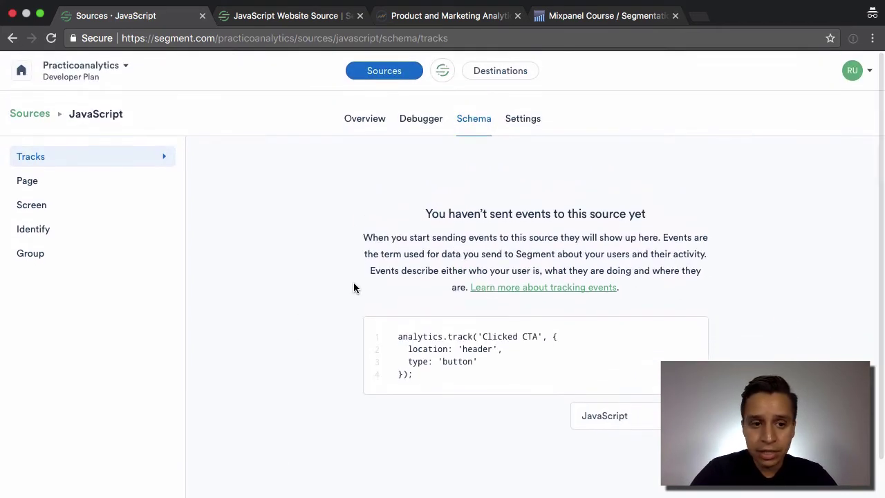
pyautogui.click(42, 185)
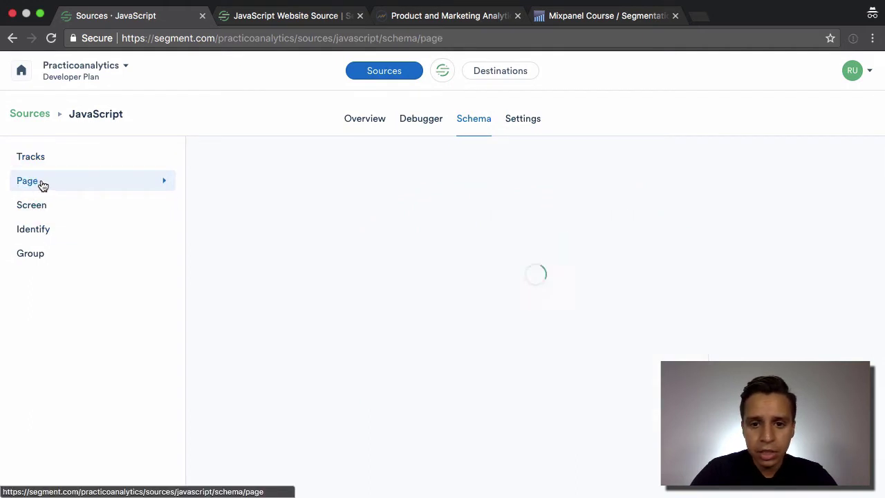
pyautogui.click(65, 171)
pyautogui.press('super+r')
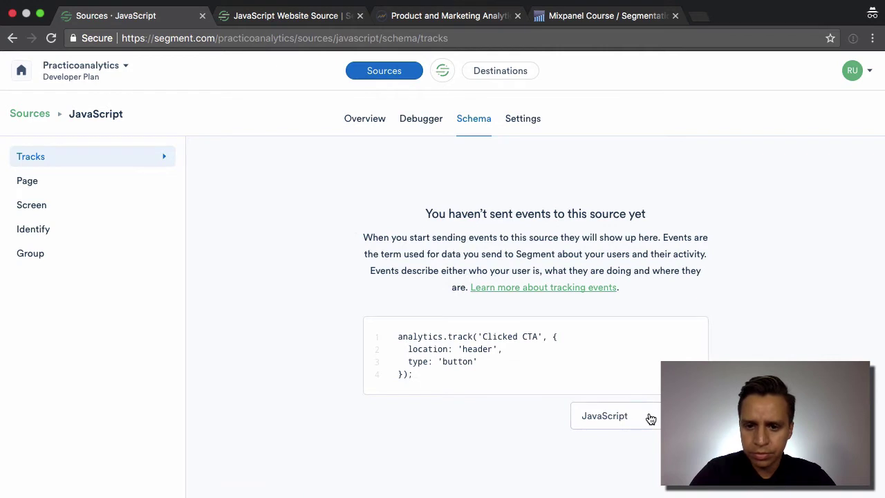
pyautogui.click(70, 205)
pyautogui.click(87, 233)
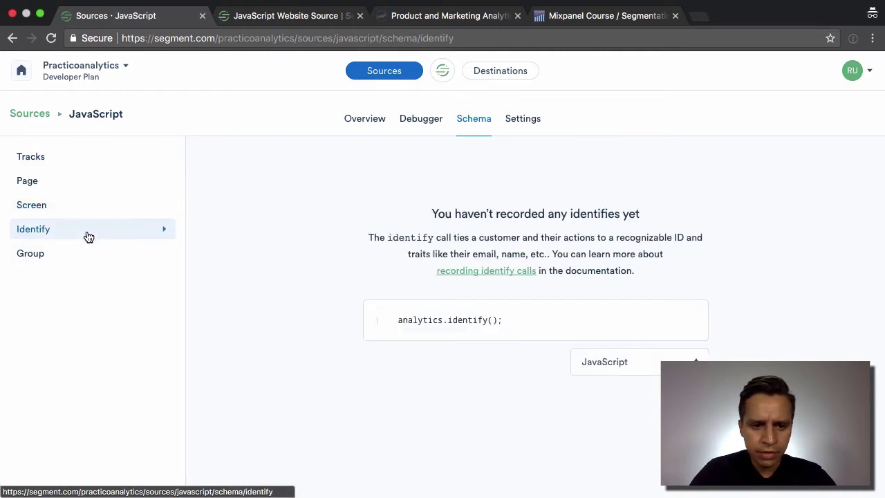
pyautogui.click(87, 253)
pyautogui.click(57, 159)
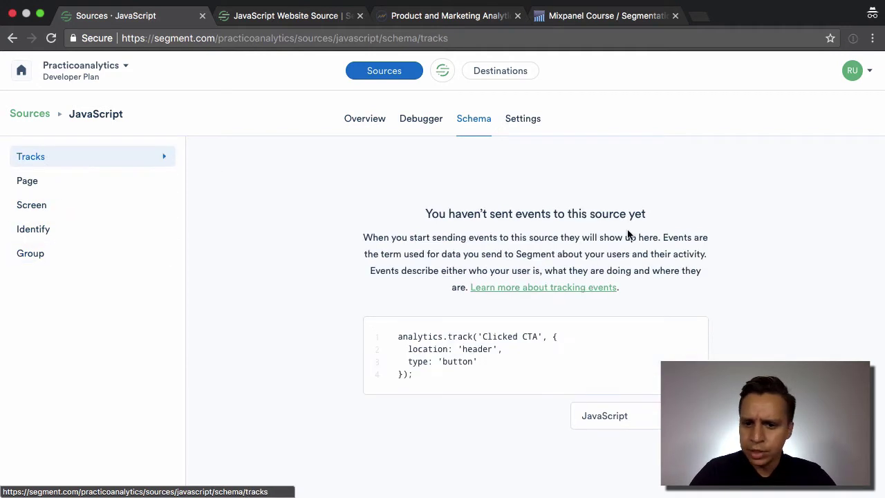
# - Review the source's Settings pages: nickname, collaborators, warehouse schema, clear schema and workspace transfer
pyautogui.click(523, 120)
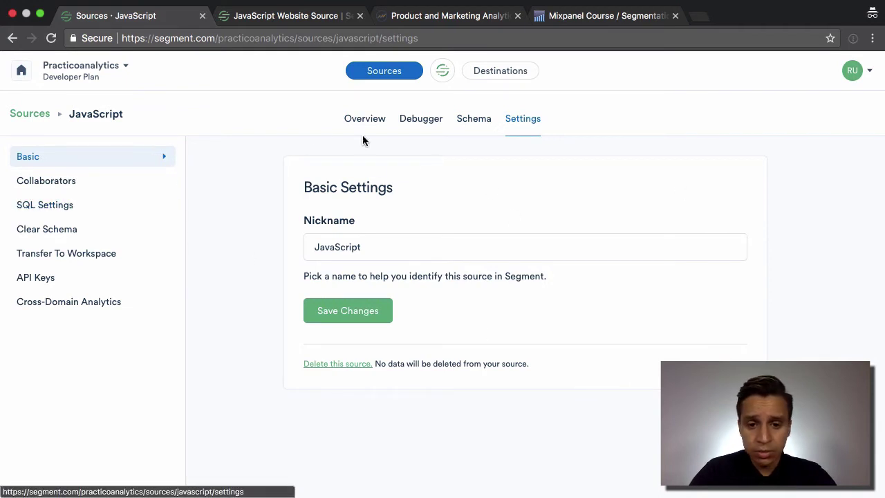
pyautogui.doubleClick(445, 249)
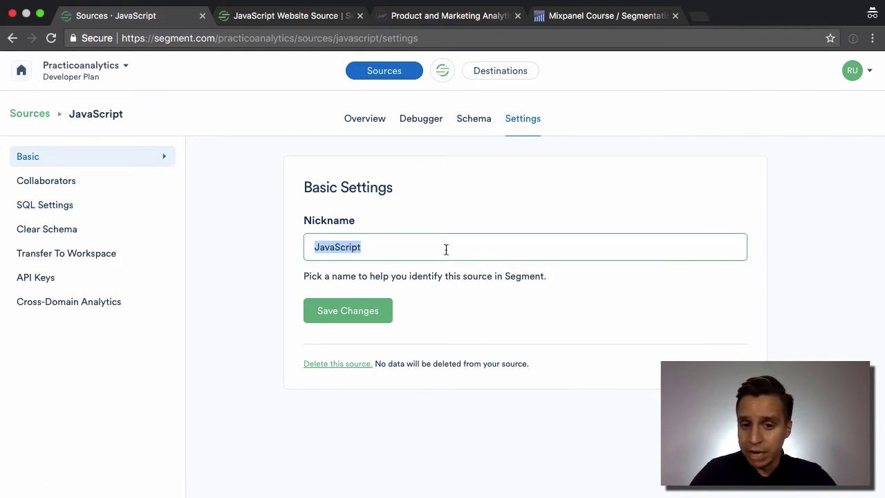
pyautogui.click(49, 178)
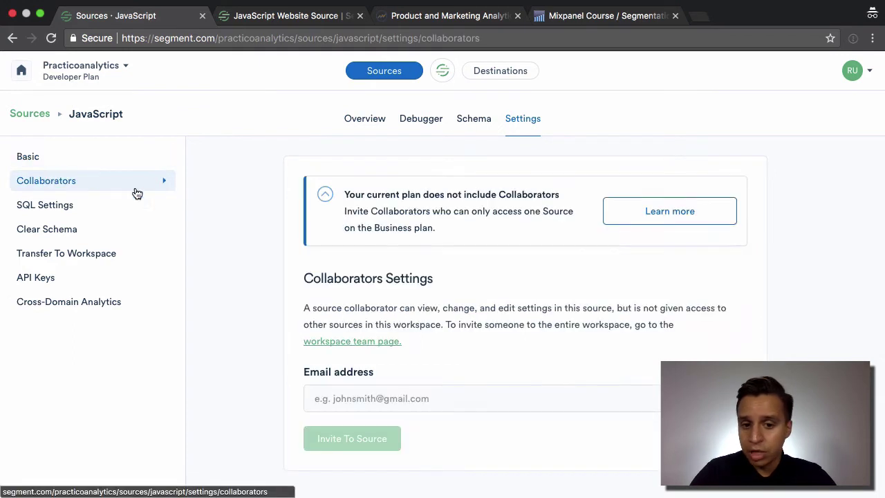
pyautogui.click(93, 210)
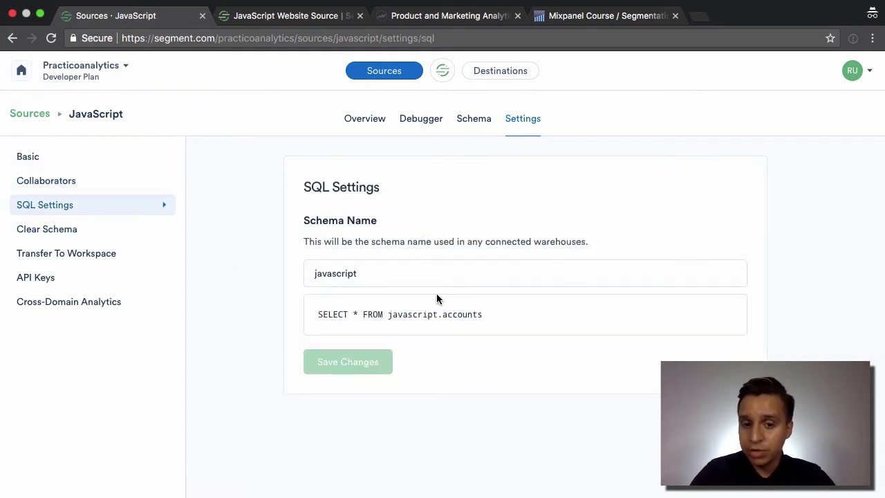
pyautogui.click(113, 236)
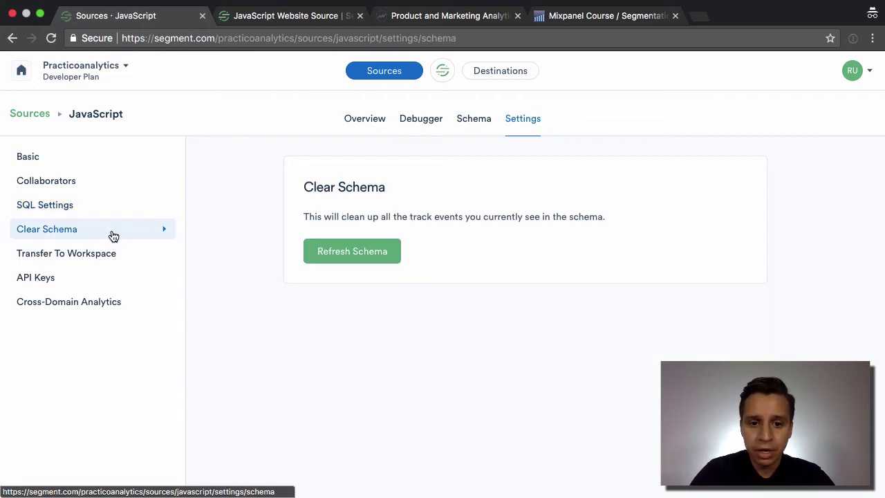
pyautogui.click(116, 266)
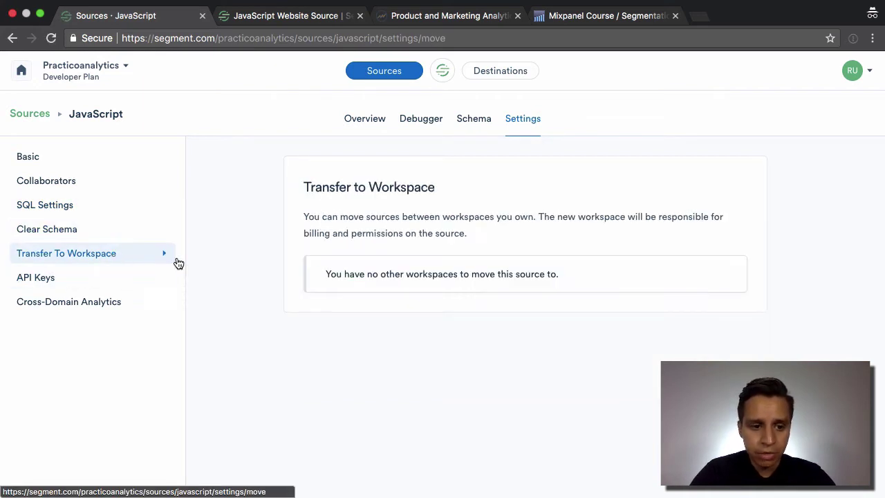
pyautogui.click(378, 120)
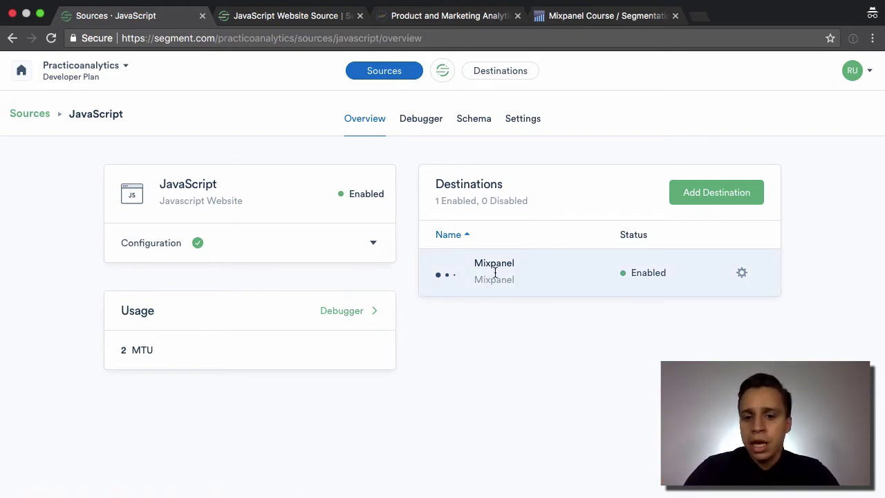
pyautogui.click(610, 22)
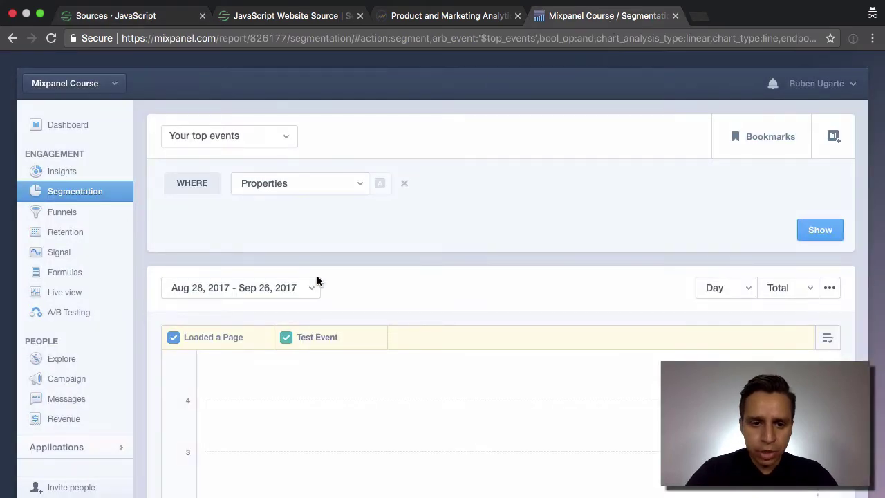
# - Open Mixpanel's Live view and expand the Test Event to see its Chrome, Burnaby and Segment: web properties
pyautogui.click(84, 296)
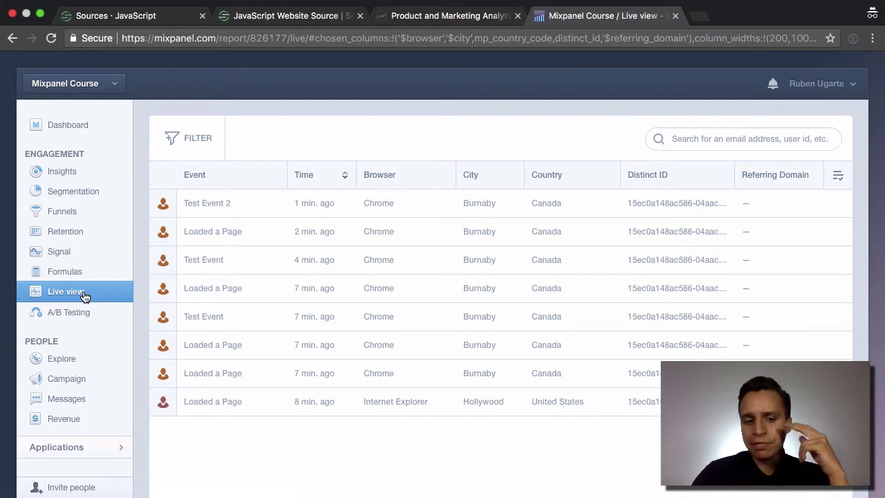
pyautogui.click(239, 266)
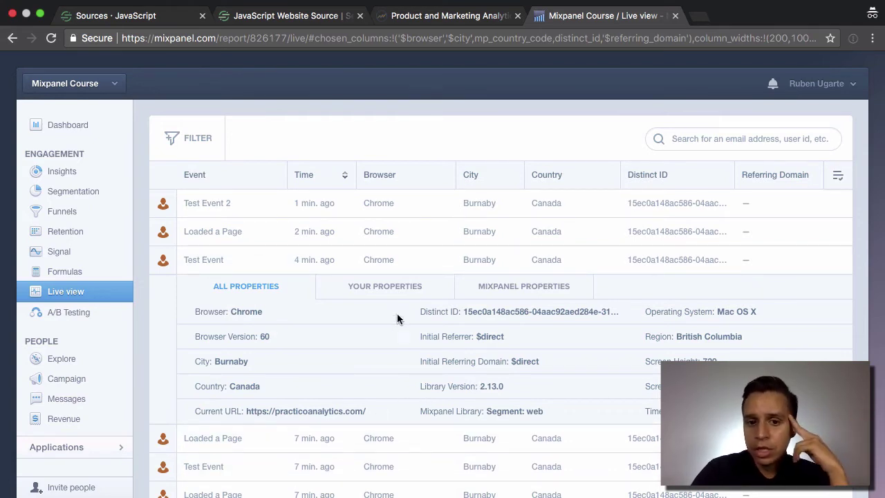
# - Switch the Test Event to its Mixpanel properties and mark the Browser, Region and Current URL lines
pyautogui.click(387, 298)
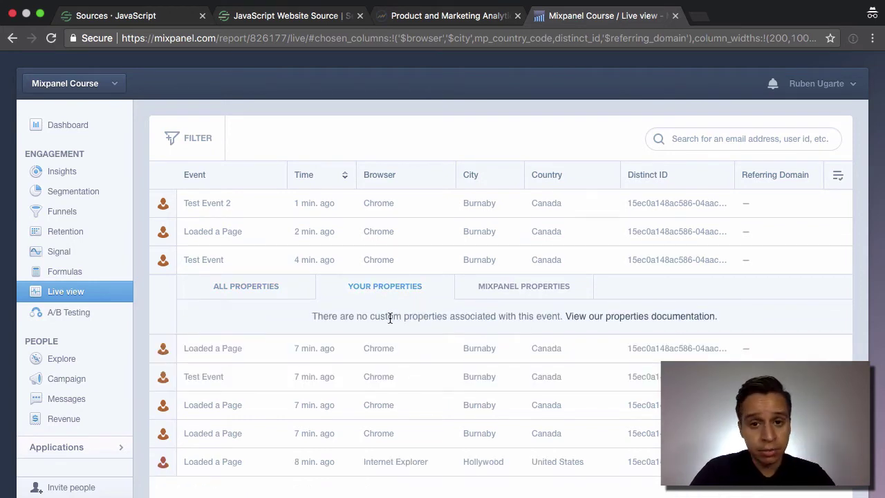
pyautogui.click(496, 286)
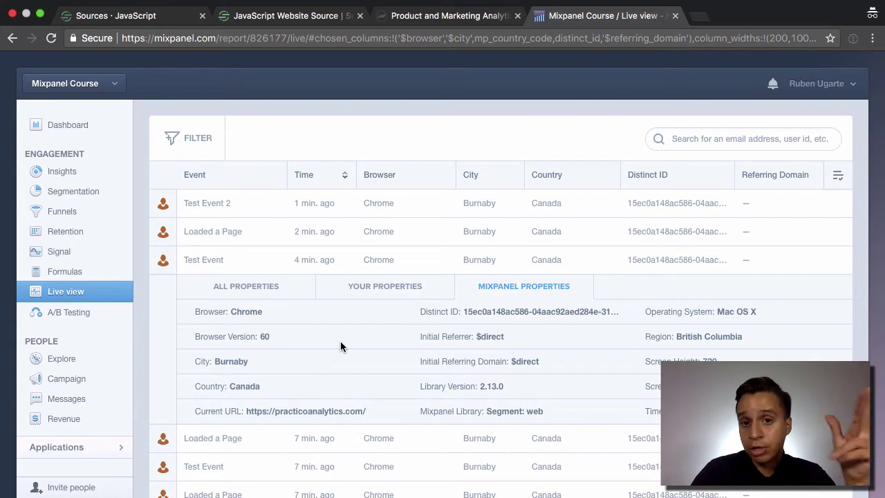
pyautogui.moveTo(198, 311); pyautogui.dragTo(274, 337)
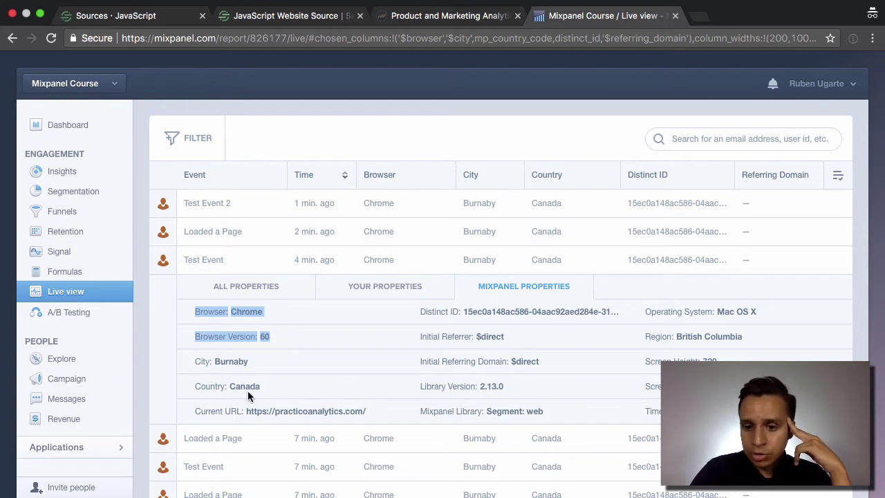
pyautogui.tripleClick(700, 335)
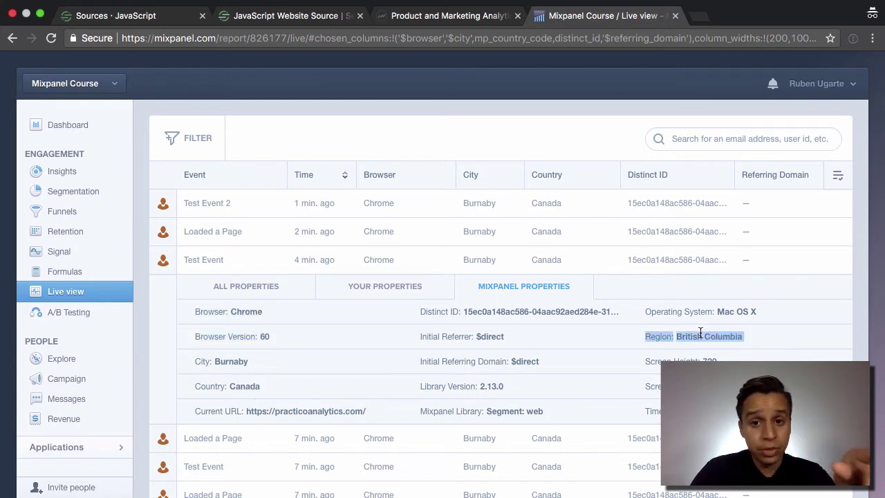
pyautogui.tripleClick(207, 411)
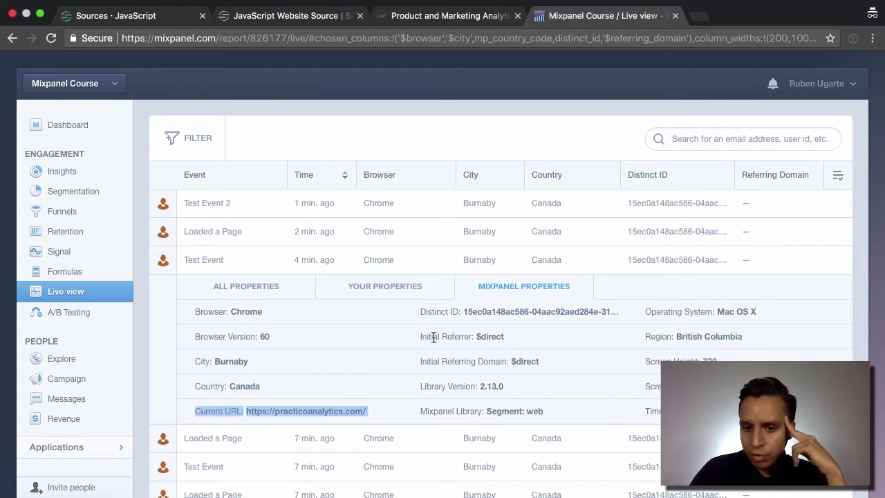
# - Point out the referrer, Distinct ID, Segment: web library, Library Version 2.13.0 and Operating System properties
pyautogui.moveTo(551, 356); pyautogui.dragTo(420, 340)
pyautogui.click(453, 313)
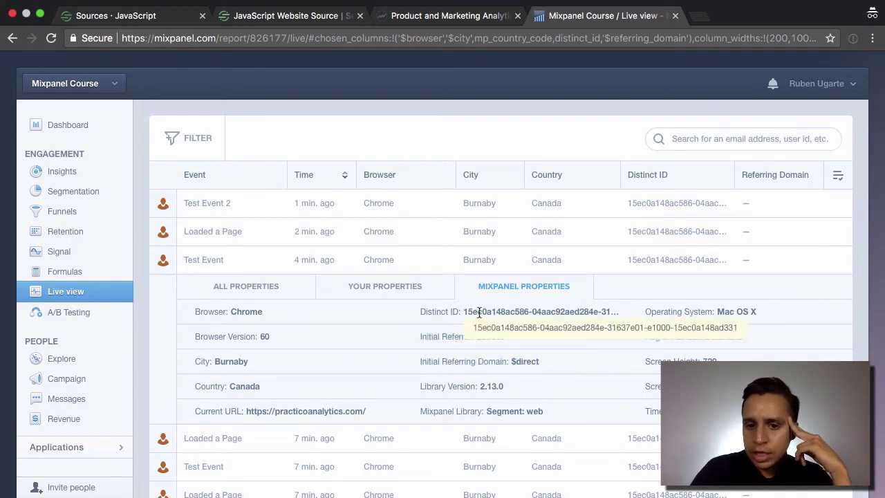
pyautogui.tripleClick(478, 312)
pyautogui.click(444, 354)
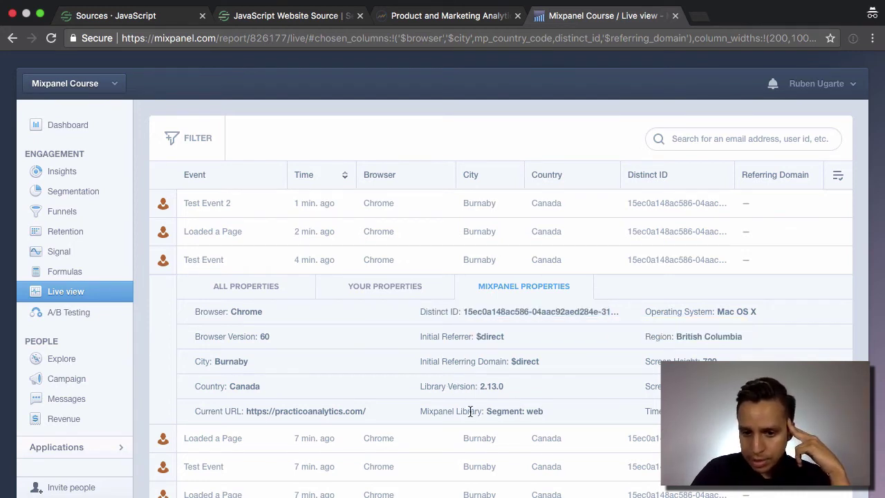
pyautogui.moveTo(487, 411); pyautogui.dragTo(547, 410)
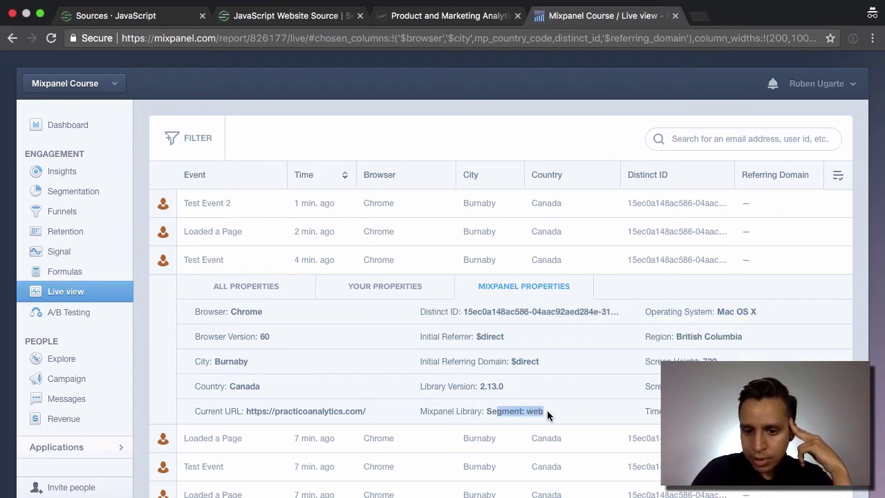
pyautogui.click(483, 381)
pyautogui.tripleClick(483, 380)
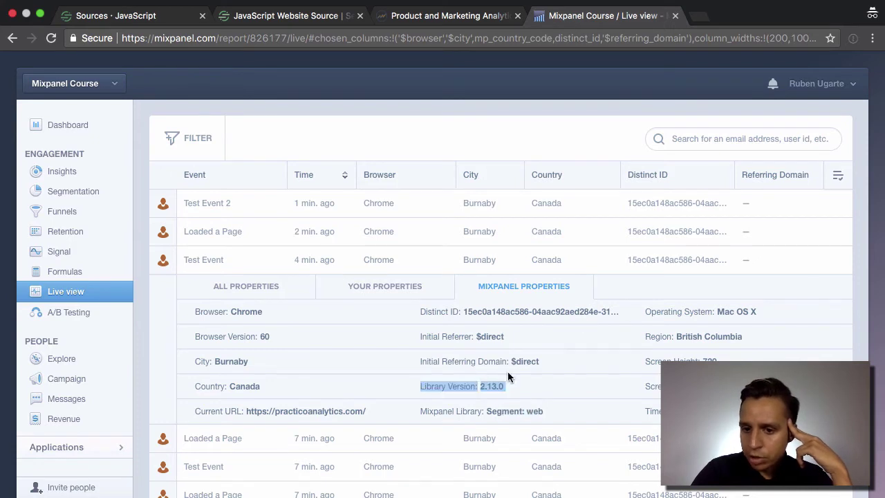
pyautogui.tripleClick(727, 307)
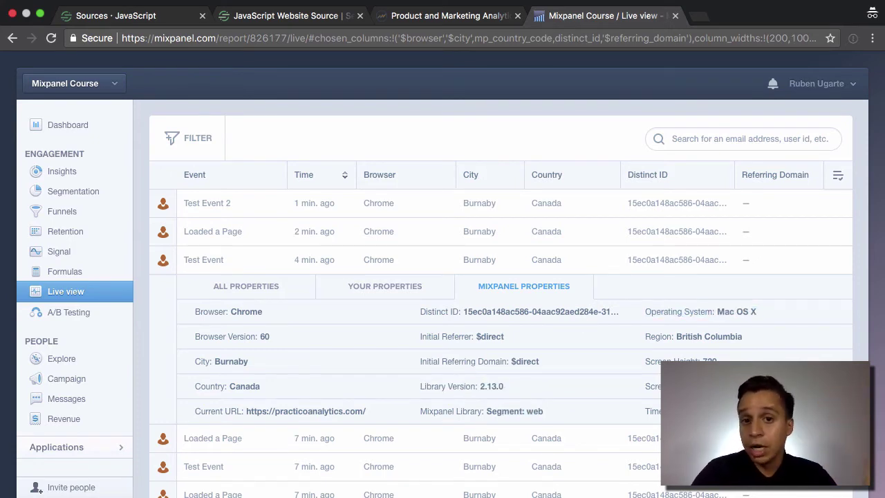
# - Collapse Test Event and show all properties of Test Event 2
pyautogui.click(249, 267)
pyautogui.click(246, 214)
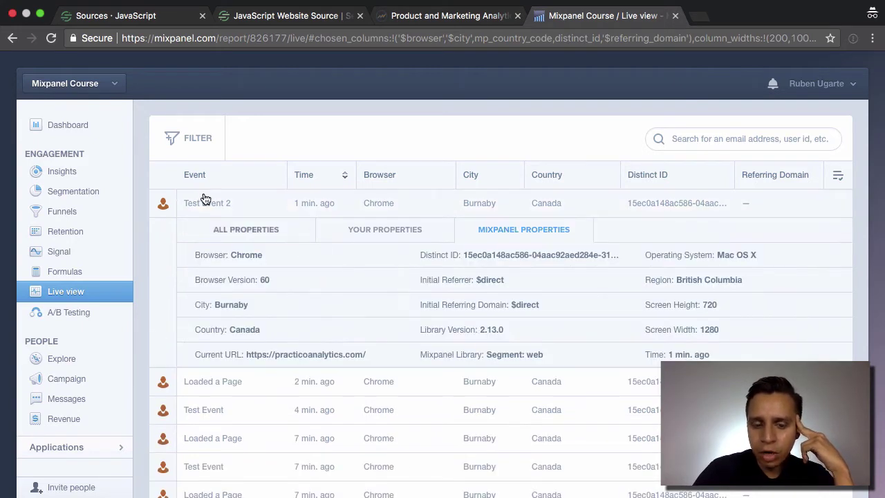
pyautogui.click(267, 233)
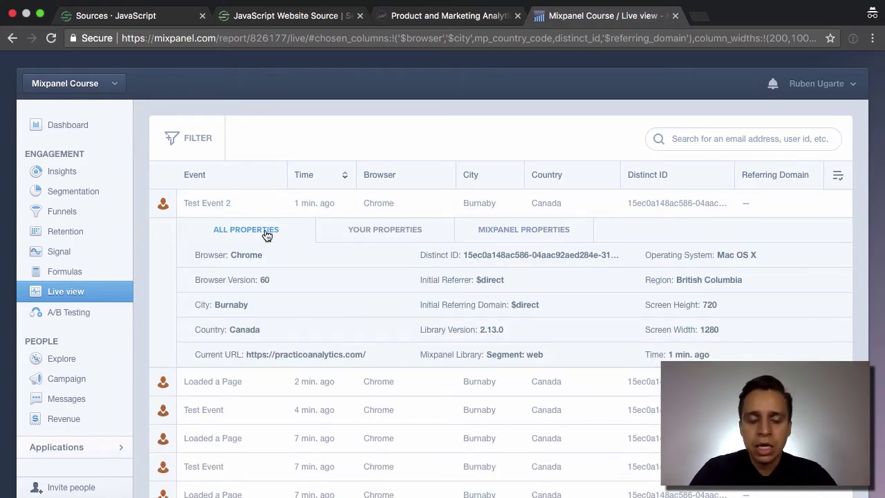
# - Expand Loaded a Page to view its properties, then return to the Segment JavaScript source
pyautogui.click(232, 205)
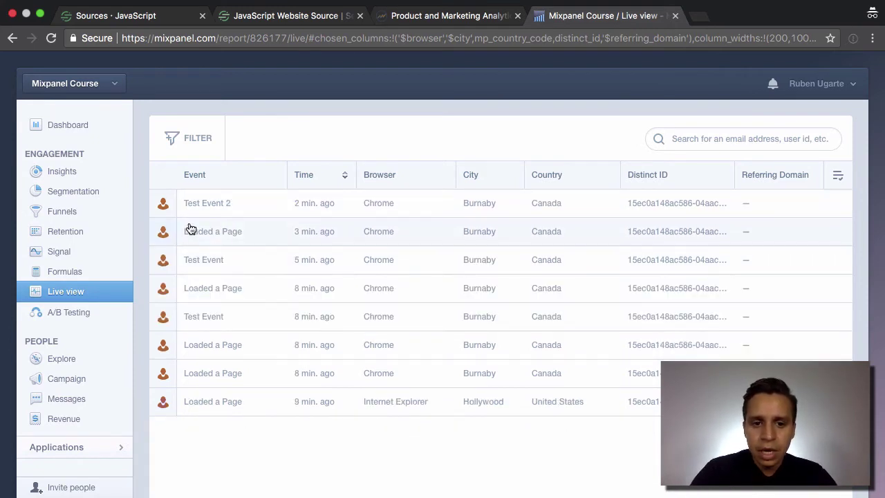
pyautogui.click(244, 235)
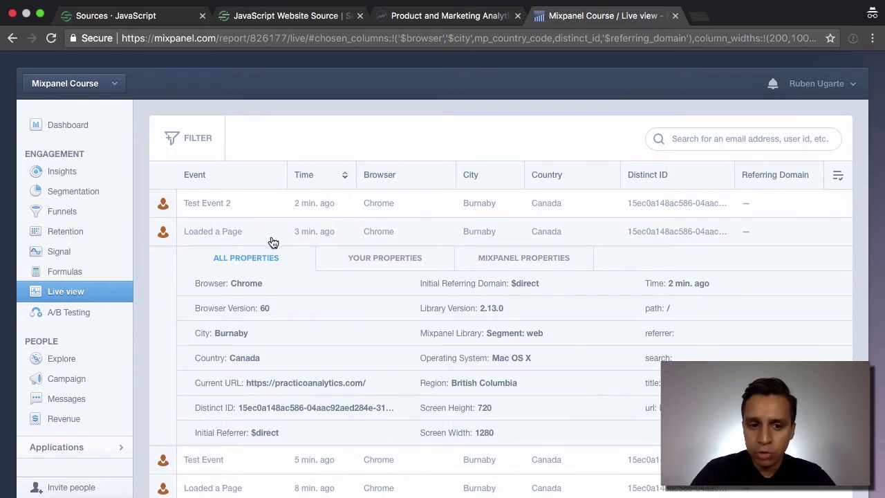
pyautogui.click(129, 16)
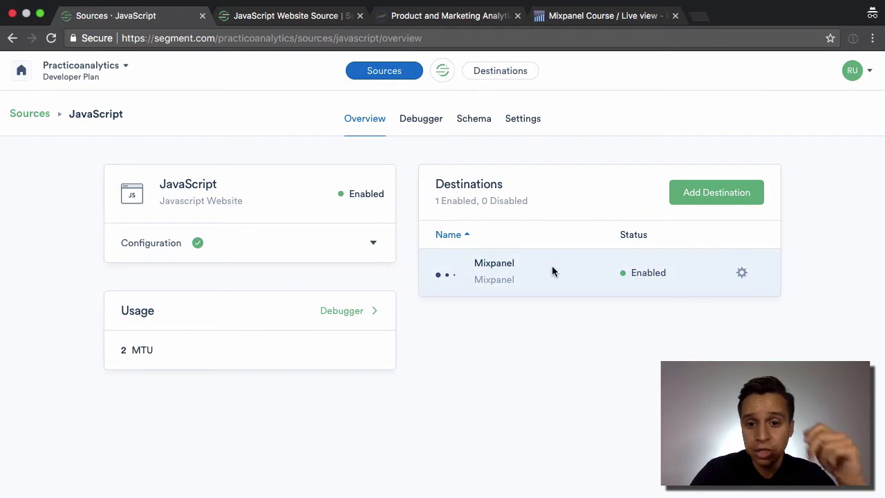
pyautogui.click(743, 275)
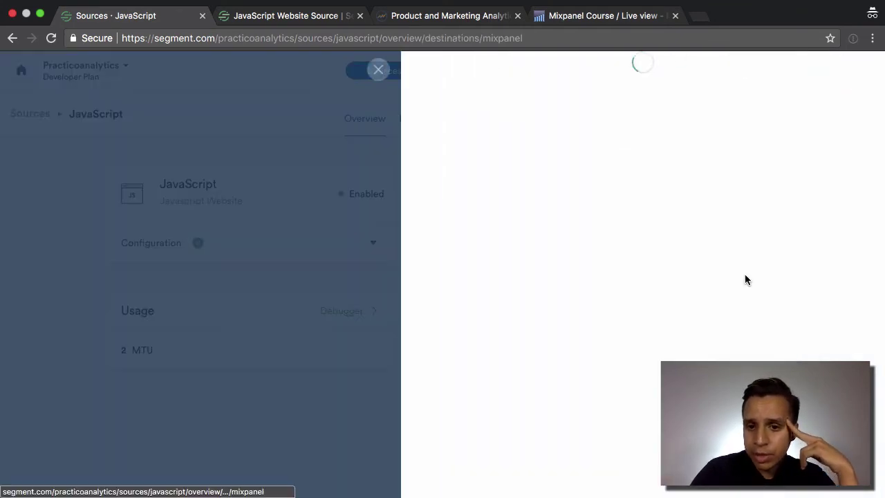
pyautogui.scroll(-3, 655, 274)
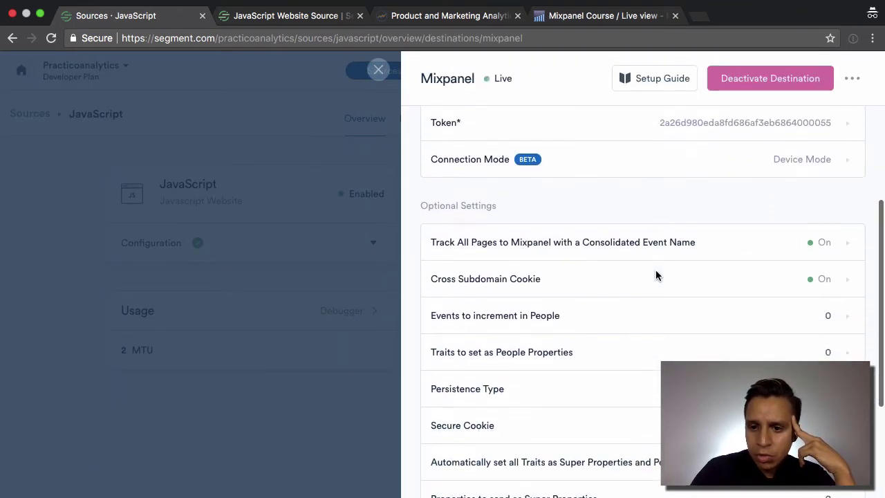
pyautogui.scroll(-2, 656, 276)
pyautogui.scroll(1, 657, 277)
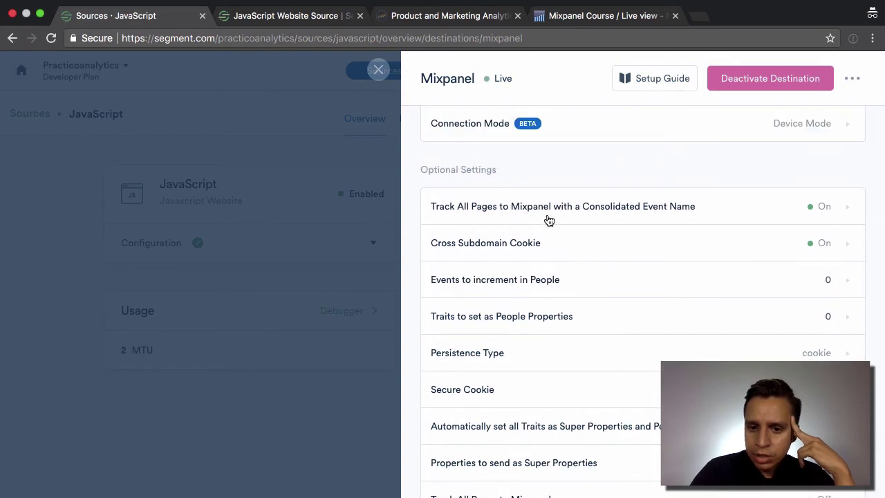
pyautogui.scroll(-3, 548, 220)
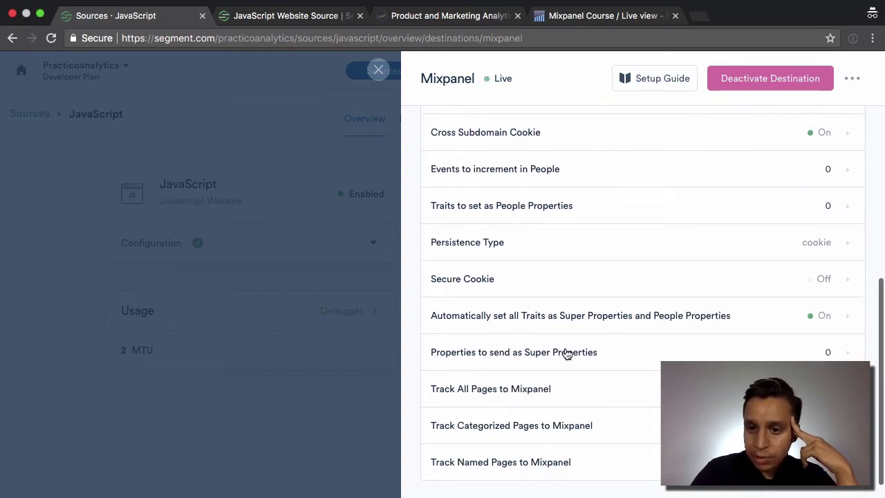
pyautogui.scroll(5, 567, 353)
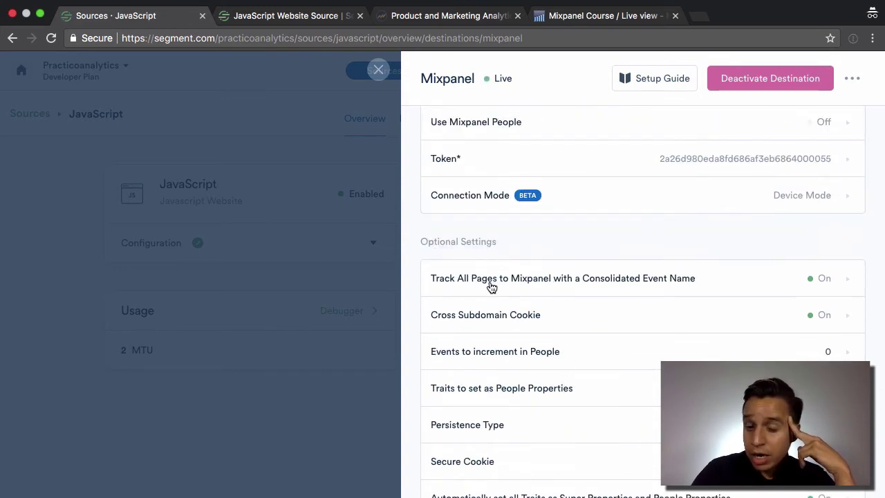
pyautogui.click(544, 289)
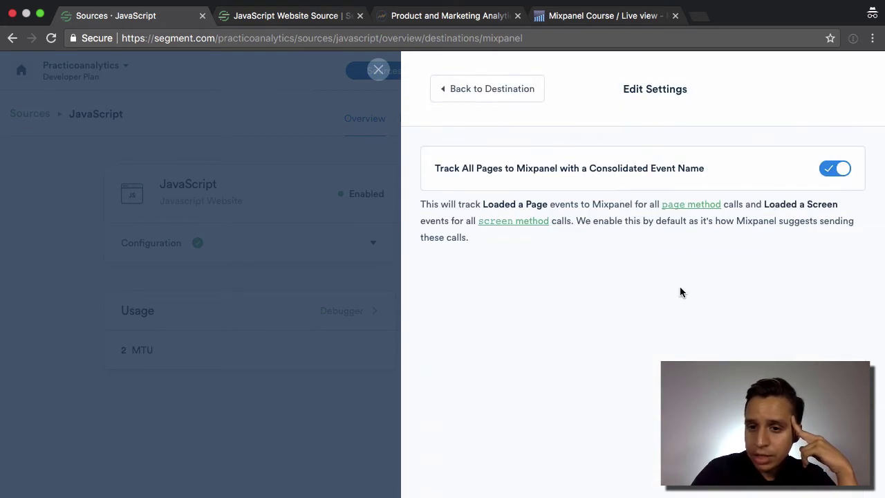
pyautogui.moveTo(424, 204); pyautogui.dragTo(503, 204)
pyautogui.click(490, 208)
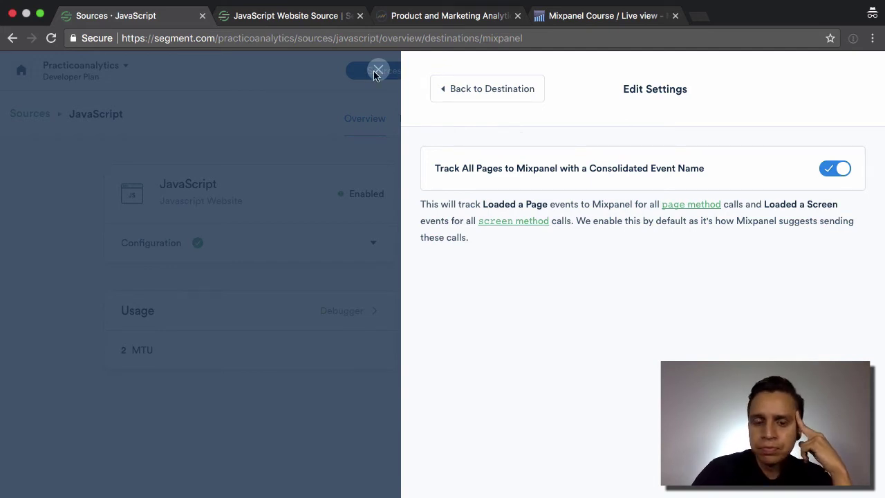
pyautogui.click(376, 71)
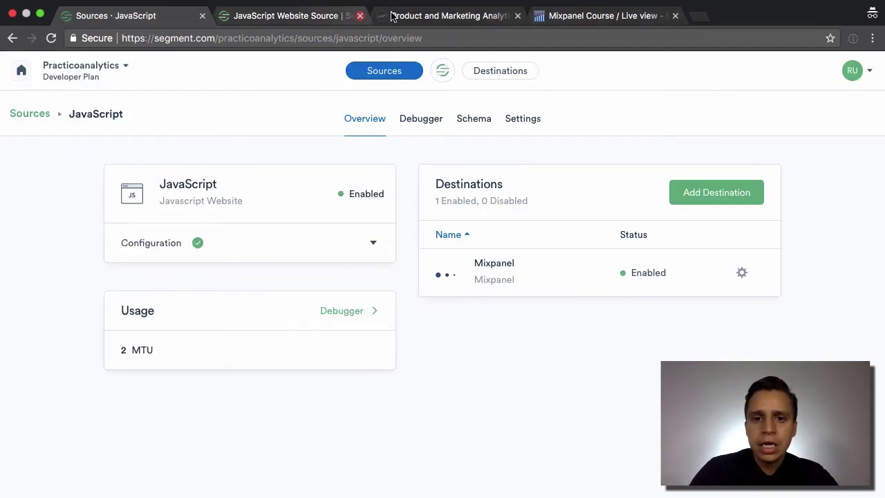
# - Copy the example 'Article Completed' track call from the analytics.js Track documentation
pyautogui.click(392, 16)
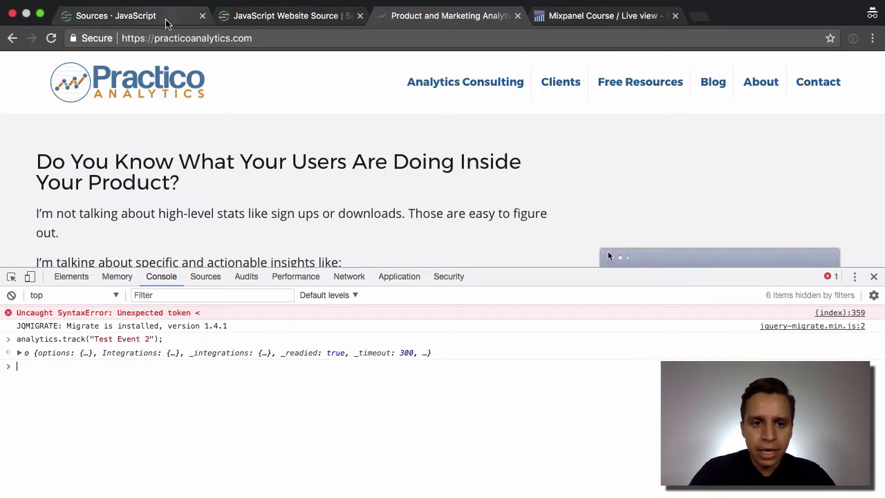
pyautogui.click(280, 15)
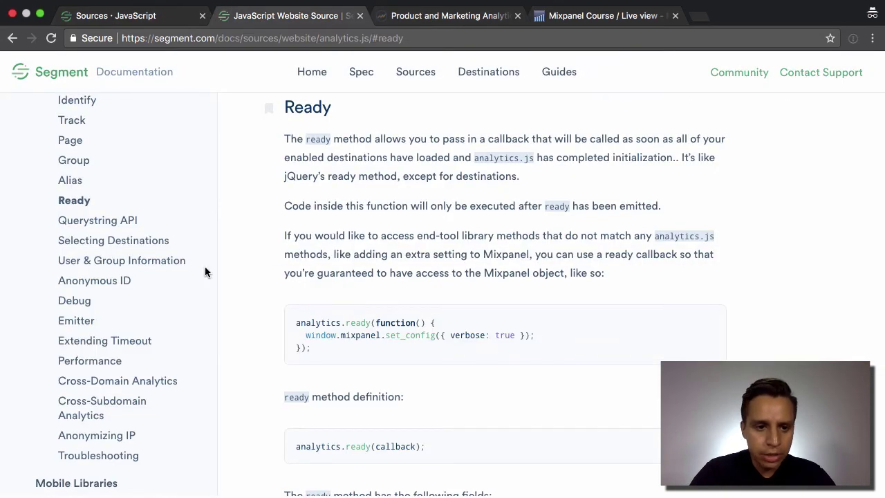
pyautogui.scroll(3, 173, 256)
pyautogui.click(76, 184)
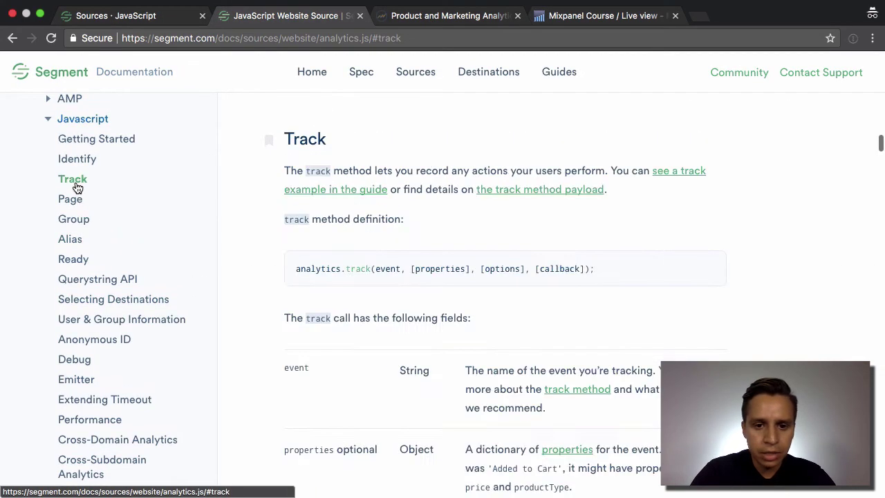
pyautogui.scroll(-7, 330, 239)
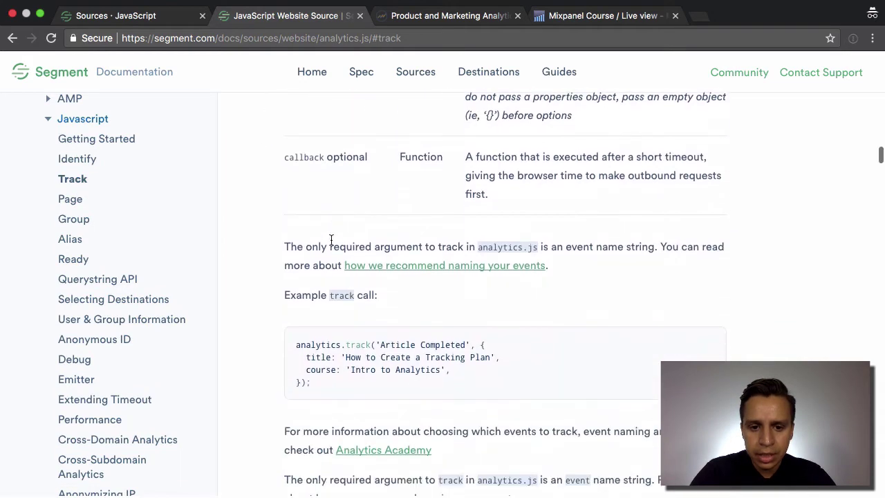
pyautogui.scroll(-2, 330, 238)
pyautogui.moveTo(296, 308); pyautogui.dragTo(318, 353)
pyautogui.press('super+c')
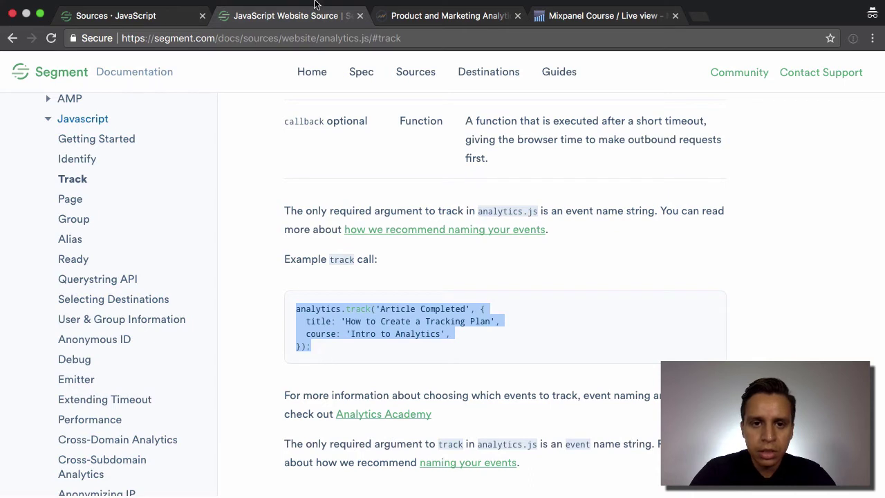
pyautogui.click(443, 16)
# - Paste the 'Article Completed' track call with title and course properties into the console and run it
pyautogui.press('super+v')
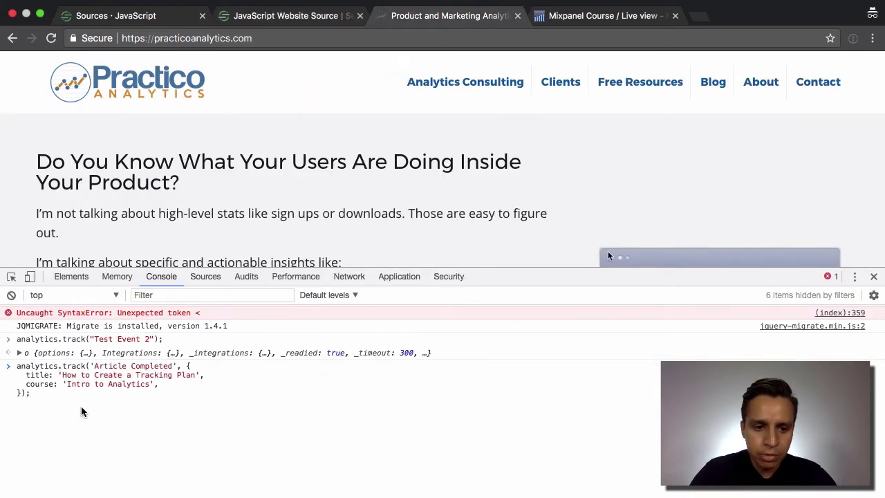
pyautogui.doubleClick(146, 366)
pyautogui.click(111, 367)
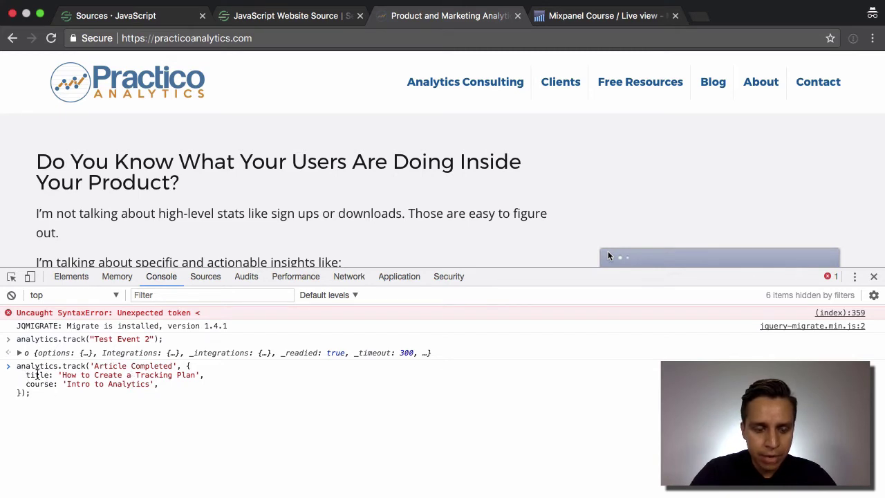
pyautogui.doubleClick(37, 375)
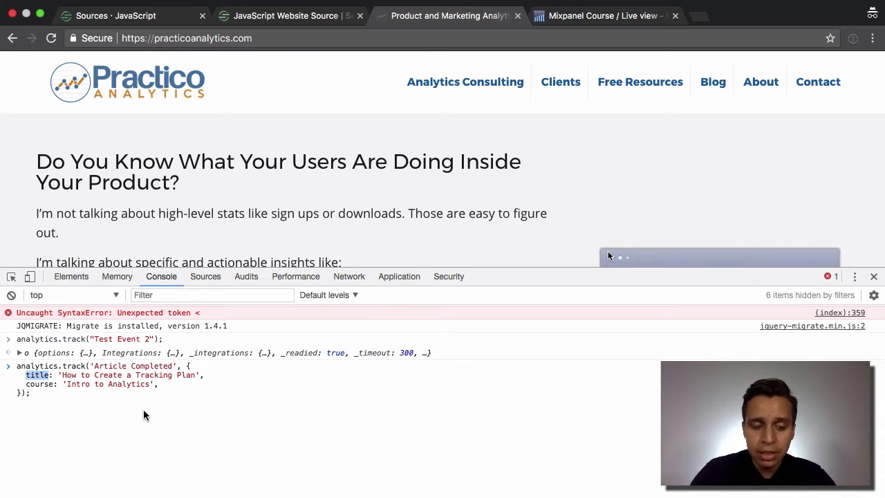
pyautogui.click(36, 385)
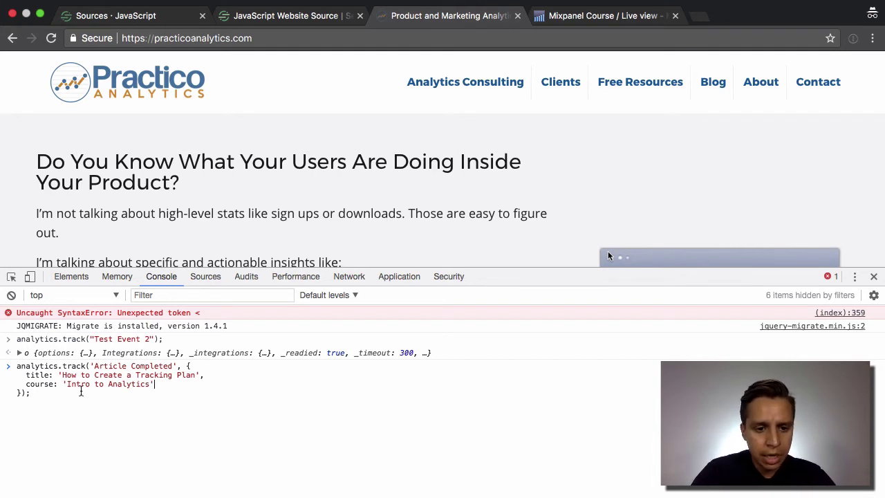
pyautogui.press('Return')
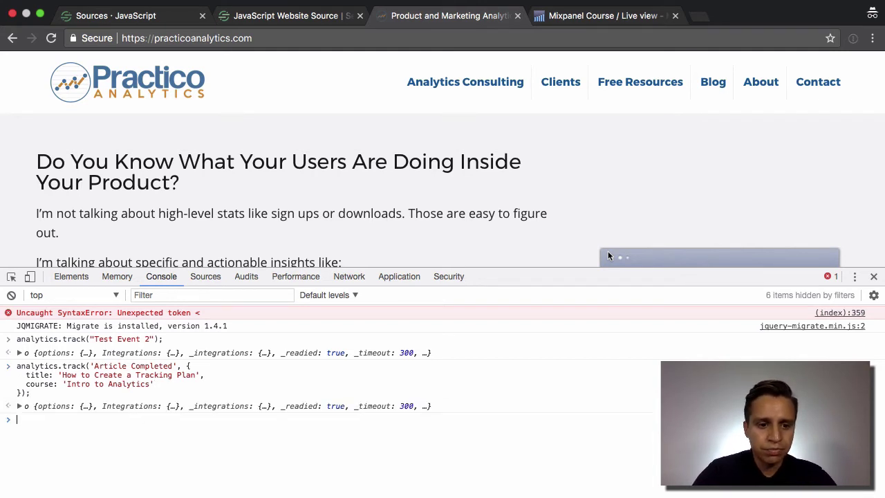
# - Open the JavaScript source's Debugger and select the logged Article Completed event
pyautogui.click(139, 15)
pyautogui.click(433, 132)
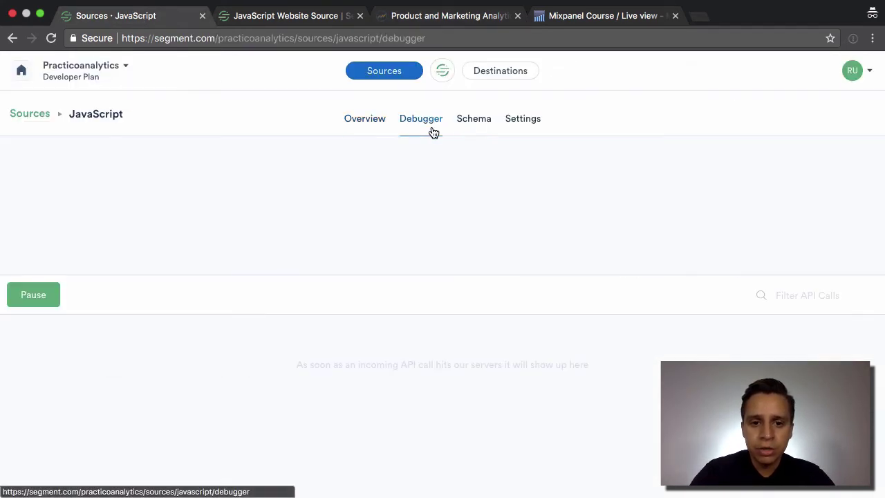
pyautogui.scroll(-1, 232, 288)
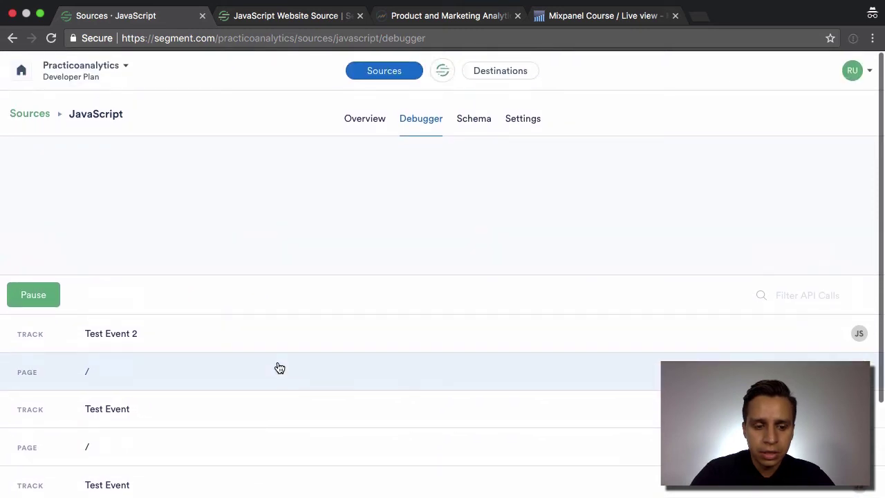
pyautogui.scroll(-3, 367, 334)
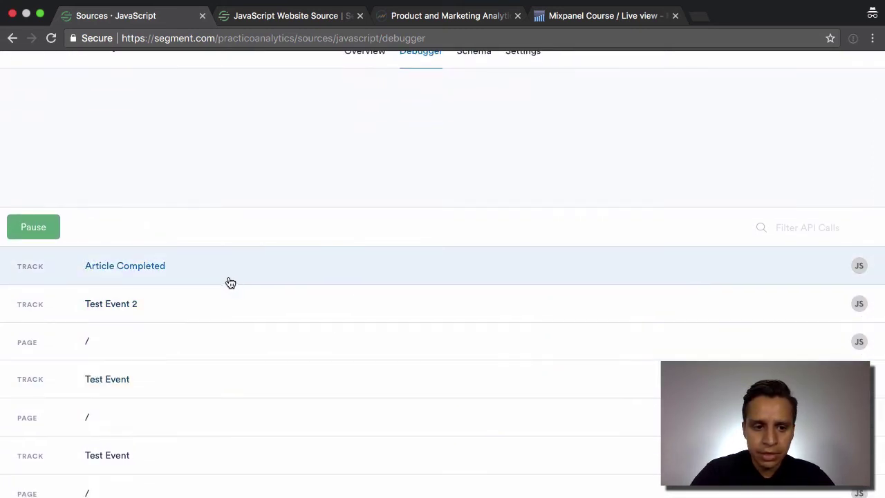
pyautogui.click(141, 267)
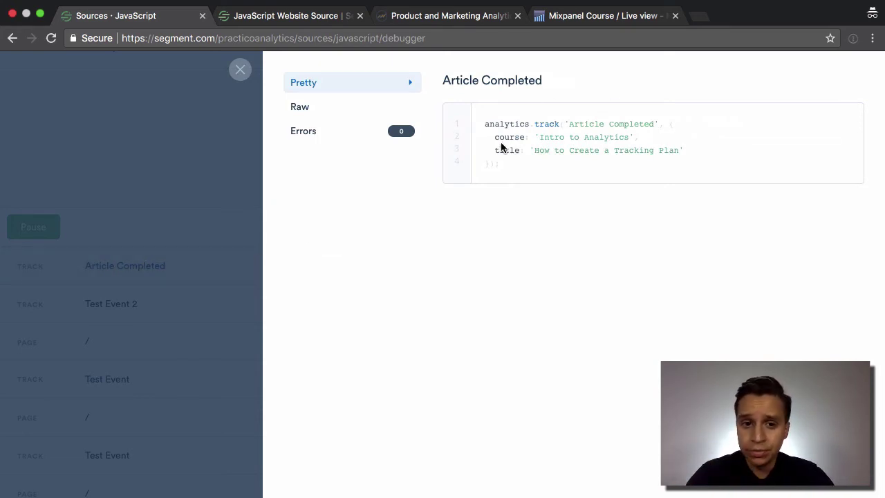
# - Switch the Article Completed event to its Raw JSON view and scroll through the payload
pyautogui.click(328, 109)
pyautogui.scroll(-4, 642, 243)
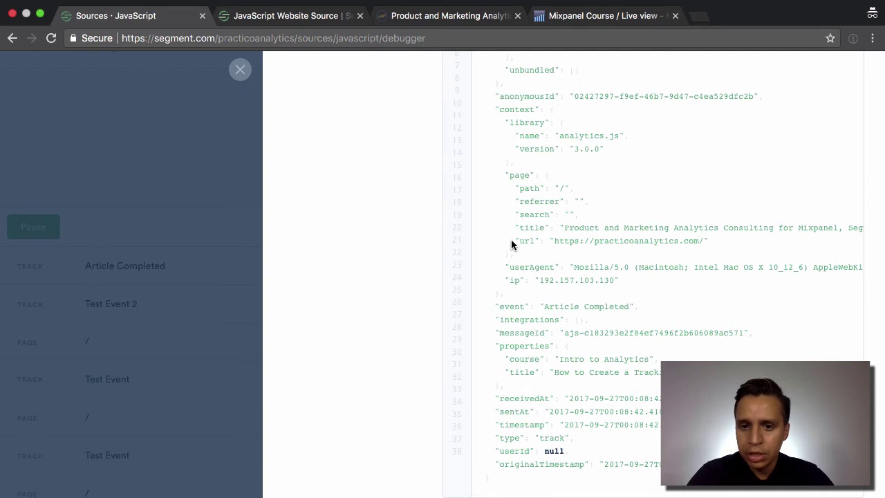
pyautogui.scroll(1, 511, 244)
pyautogui.scroll(1, 512, 244)
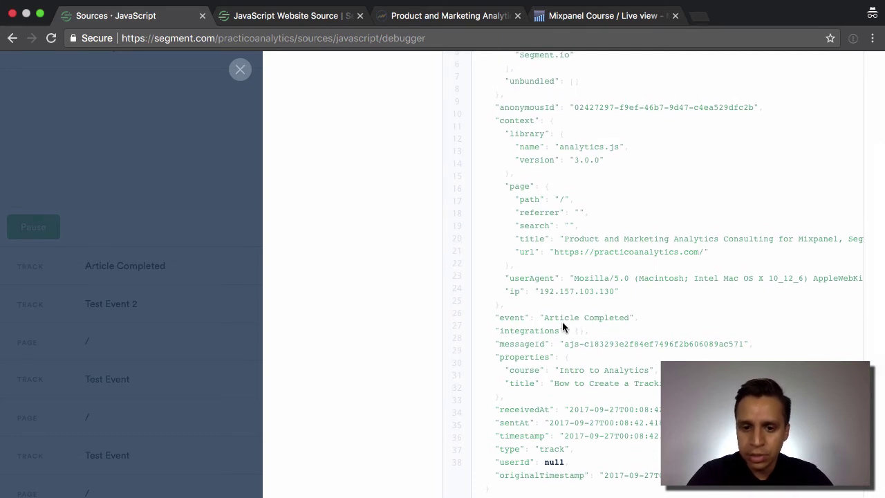
pyautogui.click(465, 14)
# - In Mixpanel Live view, load the new event and expand Article Completed
pyautogui.click(571, 24)
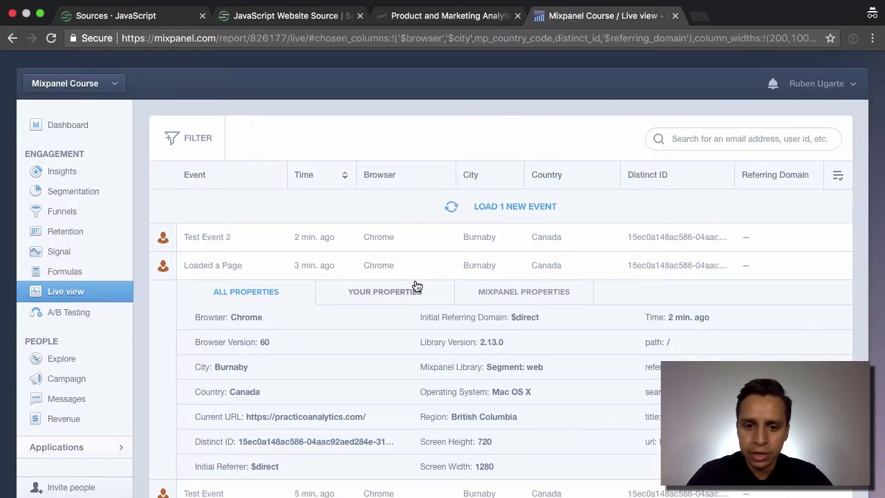
pyautogui.click(445, 265)
pyautogui.click(494, 206)
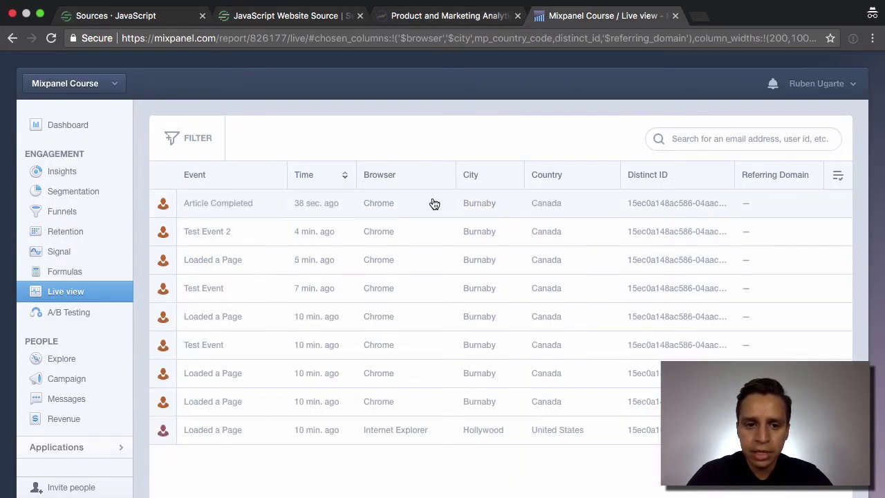
pyautogui.click(225, 213)
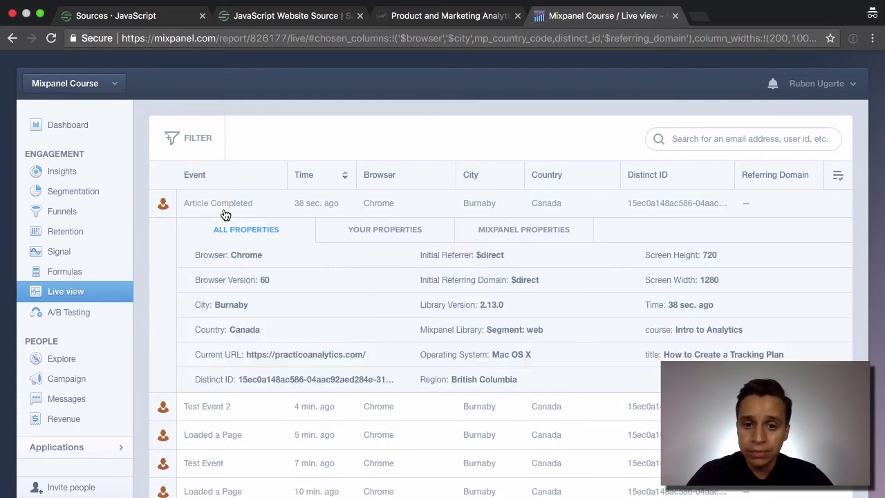
# - Review Article Completed's Mixpanel properties and its custom course and title properties, then collapse it
pyautogui.click(526, 229)
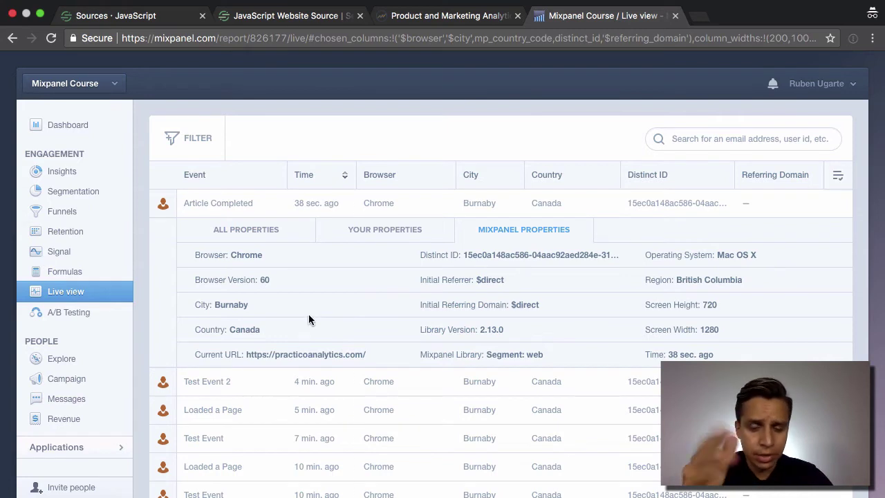
pyautogui.click(385, 231)
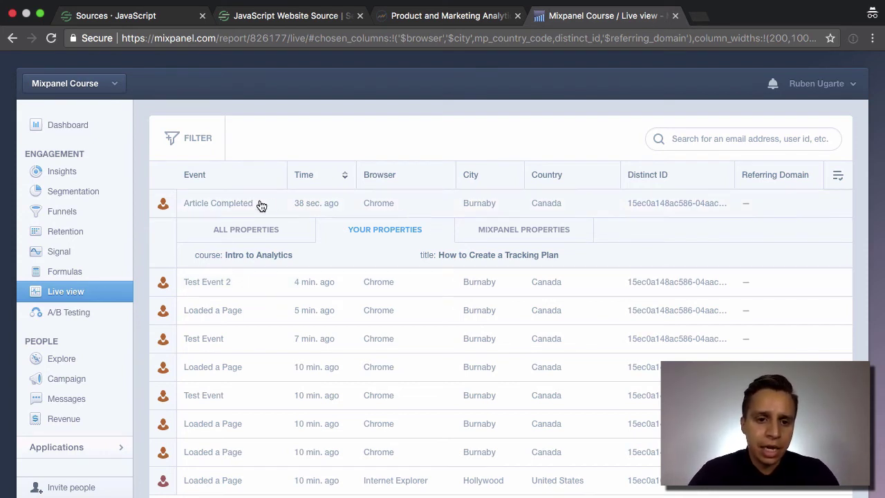
pyautogui.click(233, 206)
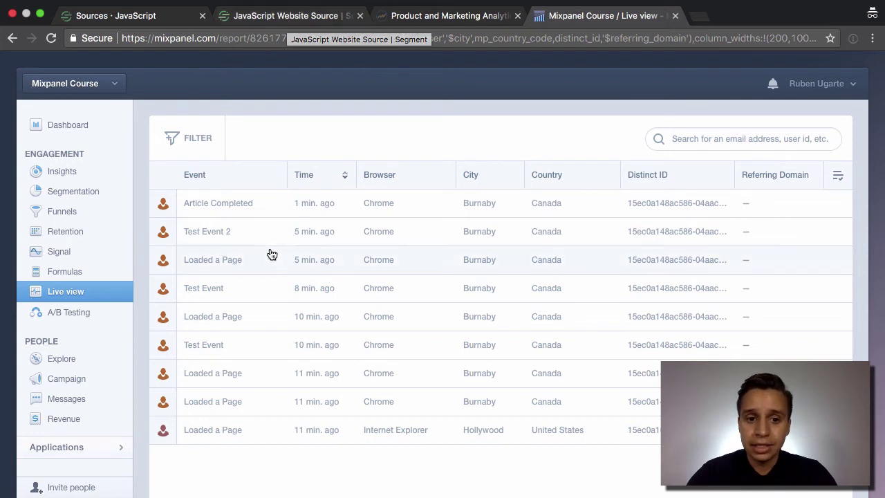
pyautogui.click(236, 206)
pyautogui.click(236, 205)
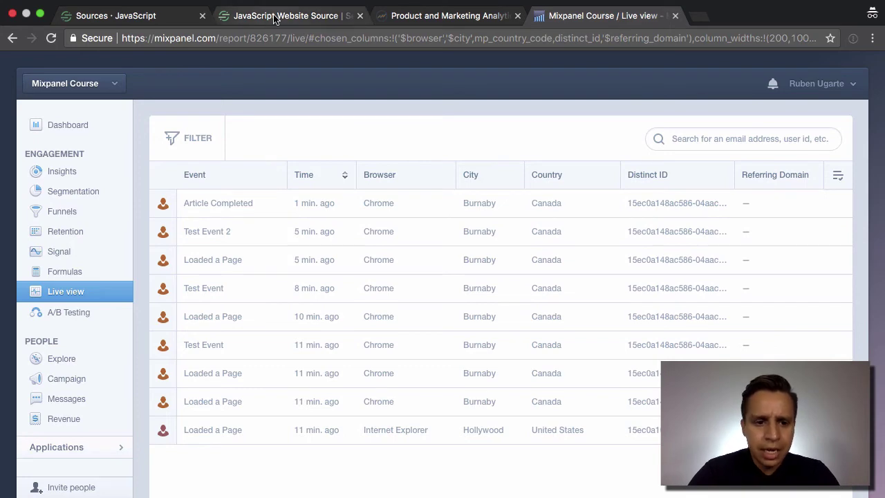
# - Find and select the signup example in the analytics.js Identify documentation
pyautogui.click(293, 21)
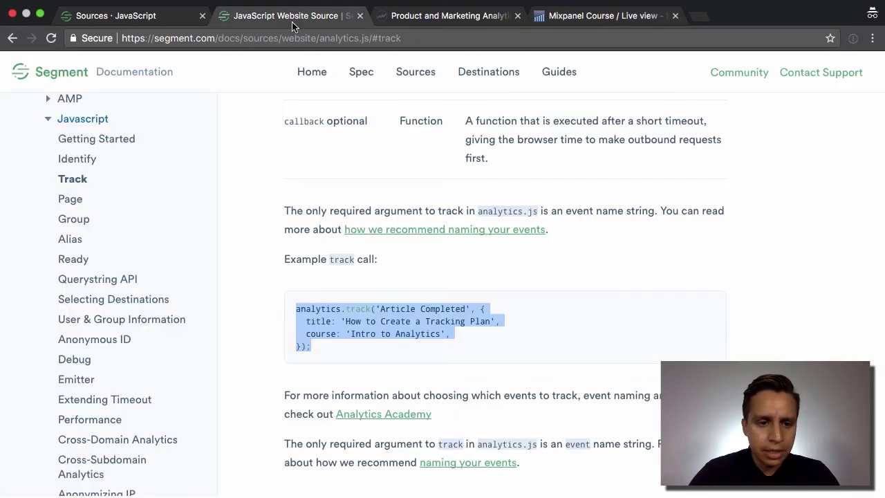
pyautogui.click(87, 162)
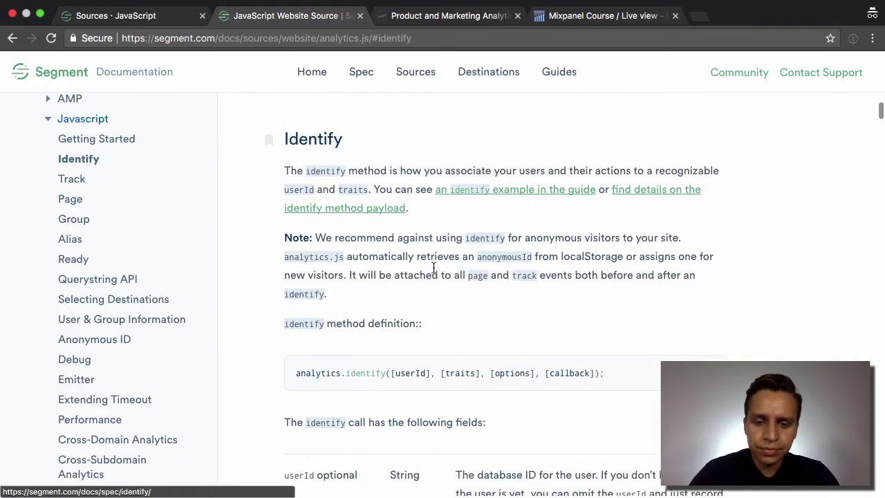
pyautogui.scroll(-2, 438, 271)
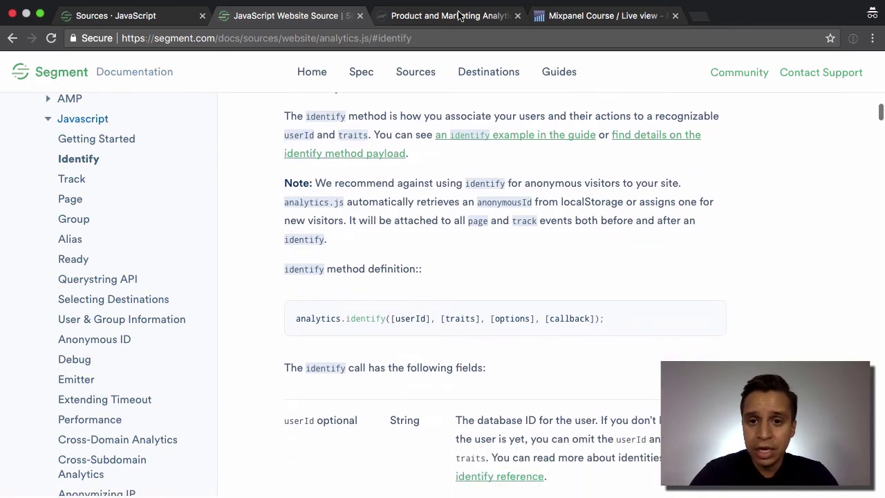
pyautogui.scroll(-10, 396, 229)
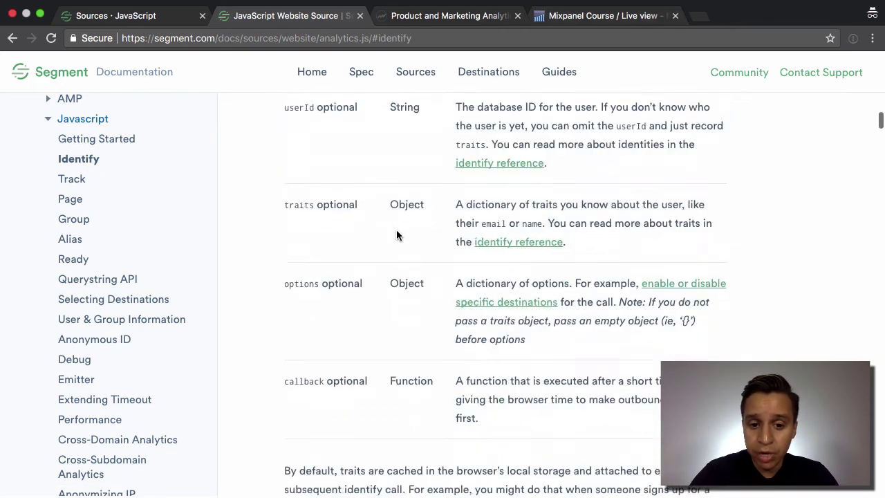
pyautogui.scroll(-1, 396, 231)
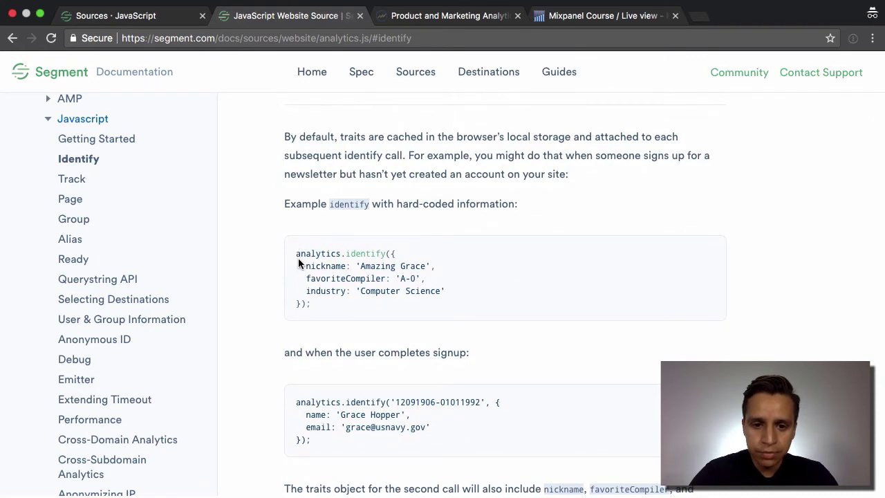
pyautogui.scroll(-1, 296, 304)
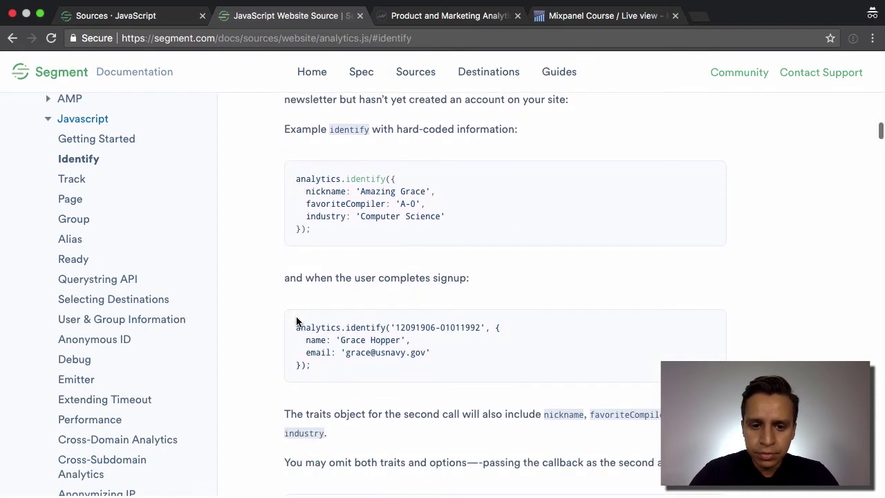
pyautogui.moveTo(296, 322); pyautogui.dragTo(314, 366)
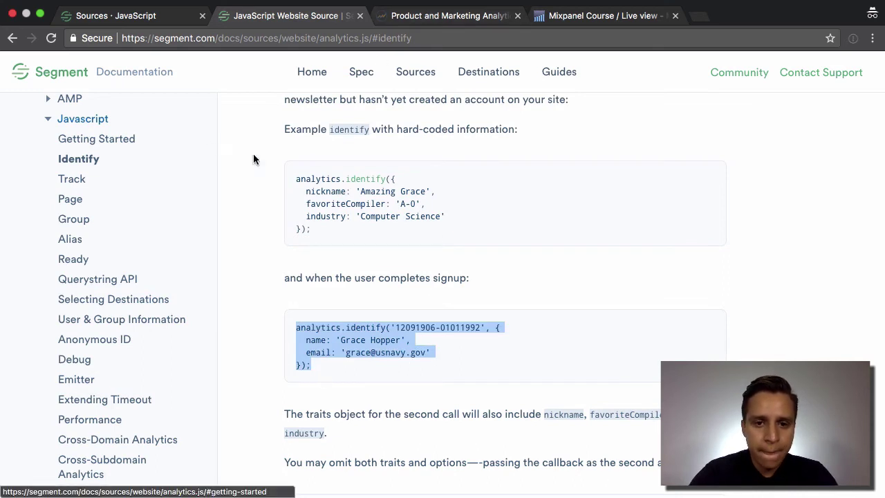
# - Go to the Alias section and read the analytics.alias definition and its fields
pyautogui.click(67, 242)
pyautogui.scroll(-10, 339, 259)
pyautogui.scroll(10, 339, 259)
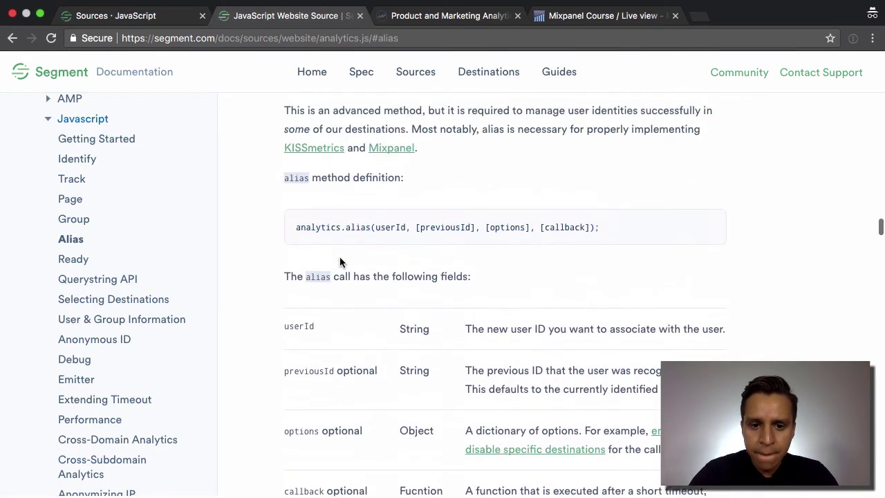
pyautogui.scroll(-2, 339, 261)
pyautogui.scroll(-4, 339, 261)
pyautogui.scroll(2, 340, 262)
pyautogui.scroll(3, 340, 261)
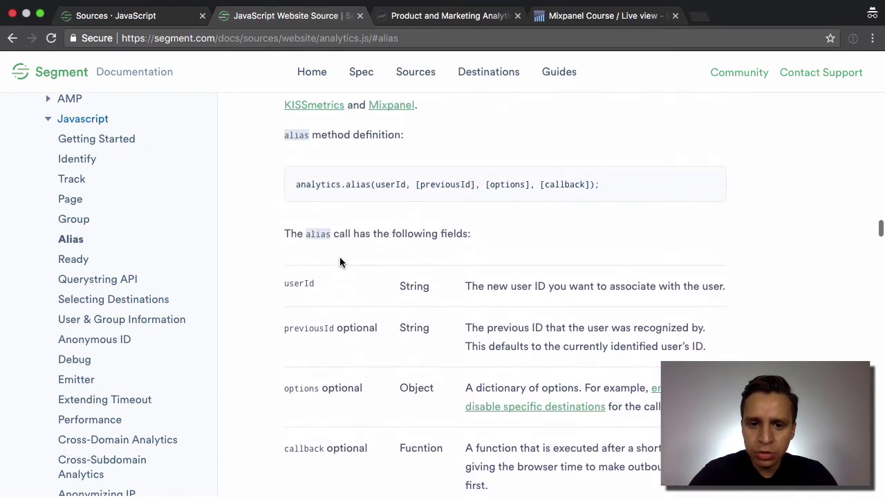
# - In the Practico console, type an analytics.alias call with the user's e-mail address
pyautogui.click(423, 16)
pyautogui.write('analytics')
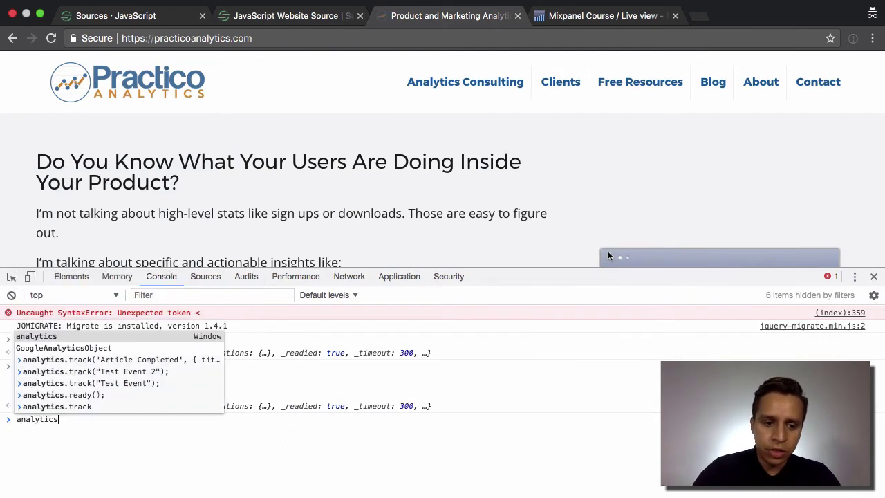
pyautogui.write('.alias(')
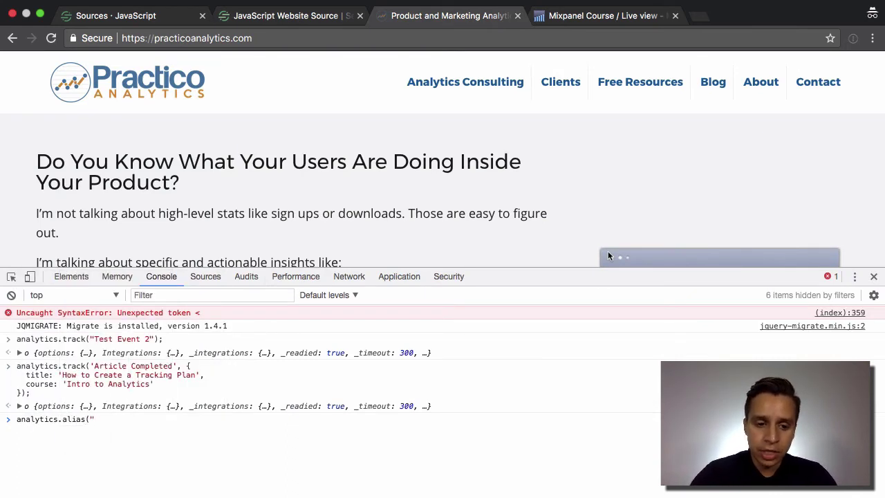
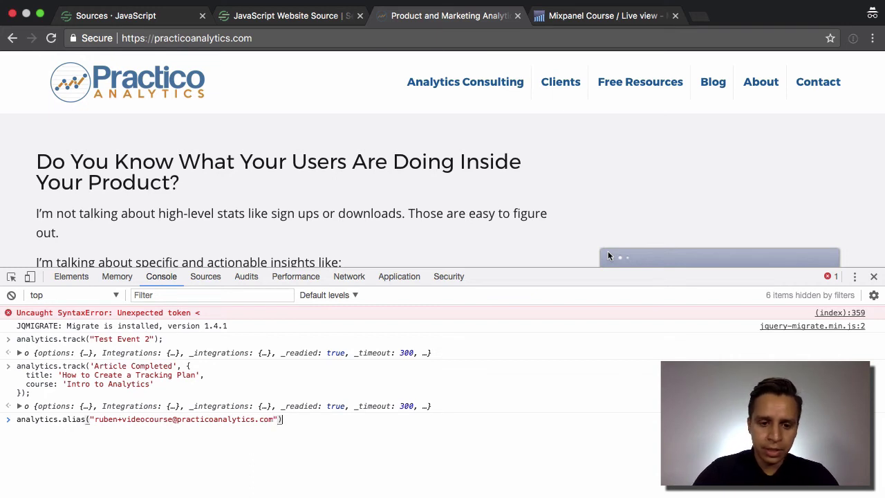
pyautogui.write(';')
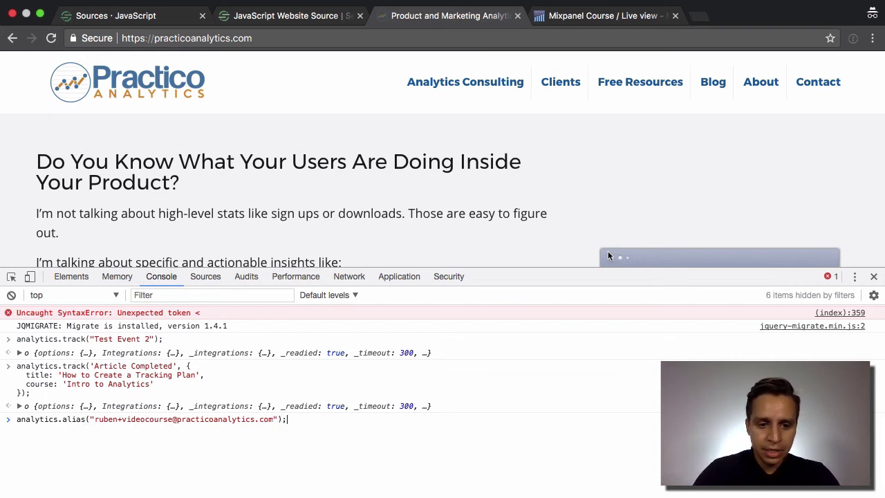
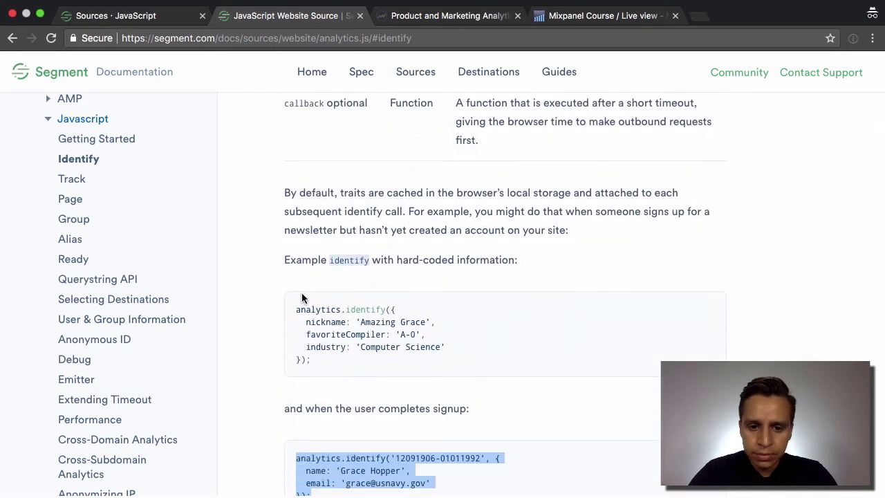
pyautogui.scroll(-2, 310, 317)
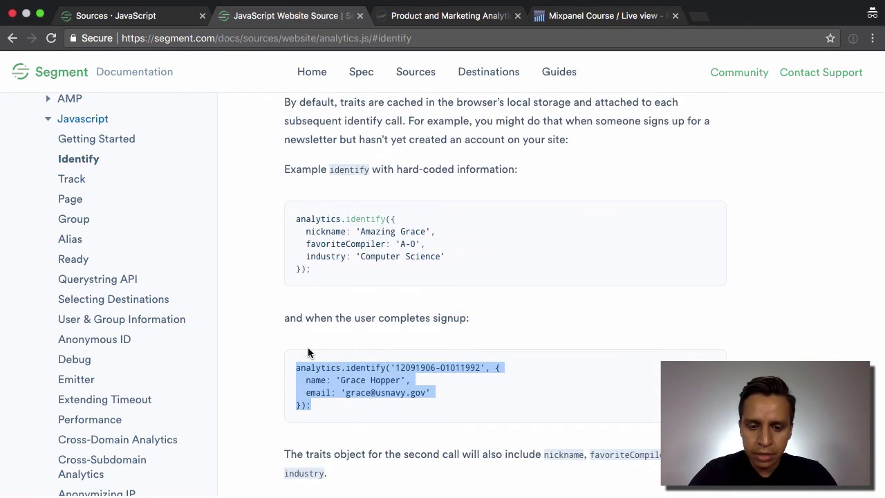
# - Scroll past the signup identify example and switch to the Practico site with its console open
pyautogui.click(449, 15)
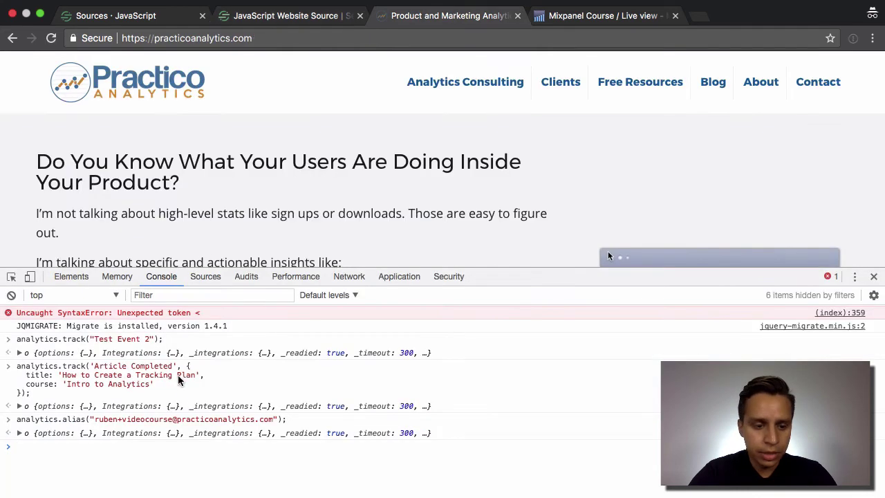
# - Paste the identify example into the console and set its user ID to the email from the alias call
pyautogui.press('super+v')
pyautogui.doubleClick(158, 445)
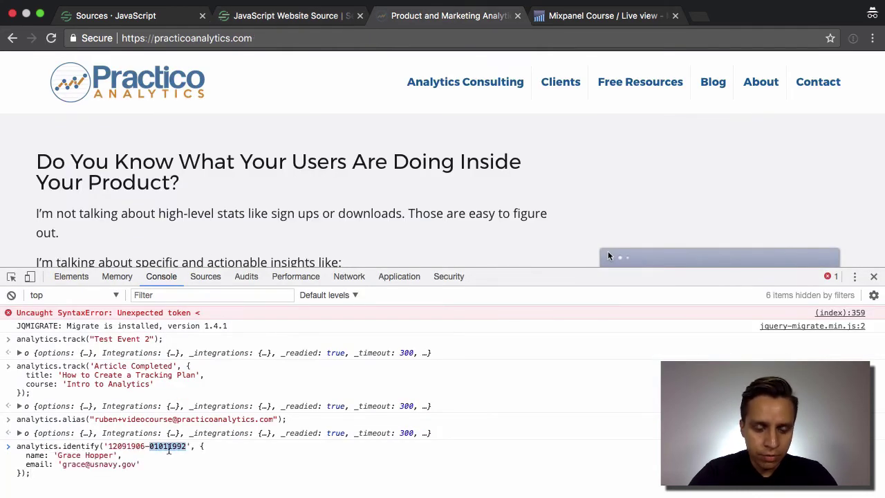
pyautogui.press('BackSpace')
pyautogui.press('BackSpace')
pyautogui.press('BackSpace')
pyautogui.press('BackSpace')
pyautogui.press('BackSpace')
pyautogui.press('BackSpace')
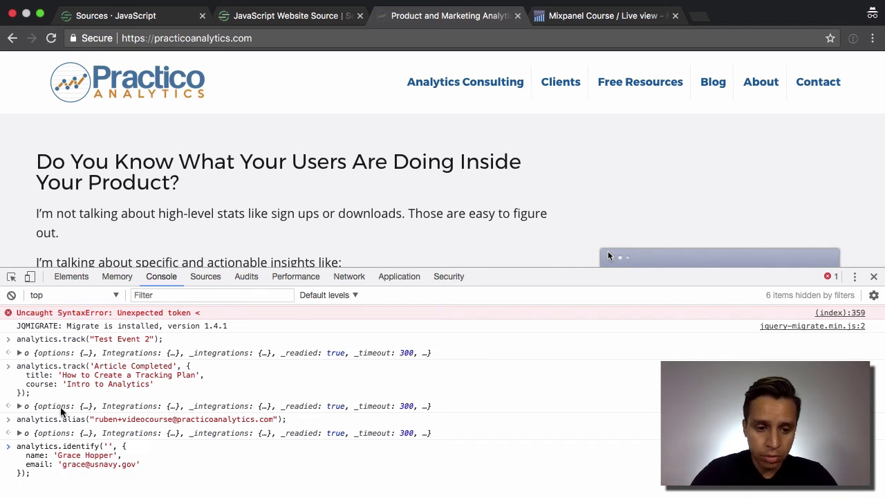
pyautogui.moveTo(95, 424); pyautogui.dragTo(277, 424)
pyautogui.hotkey('ctrl', 'c')
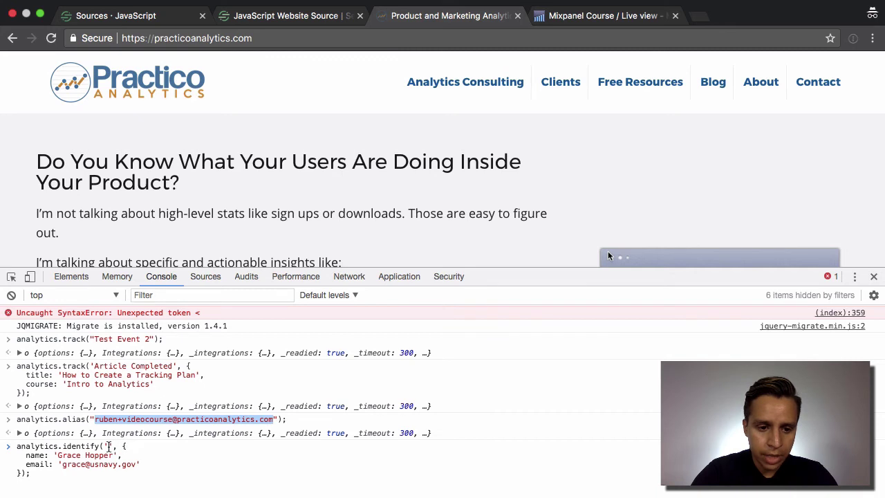
pyautogui.click(107, 446)
pyautogui.hotkey('ctrl', 'v')
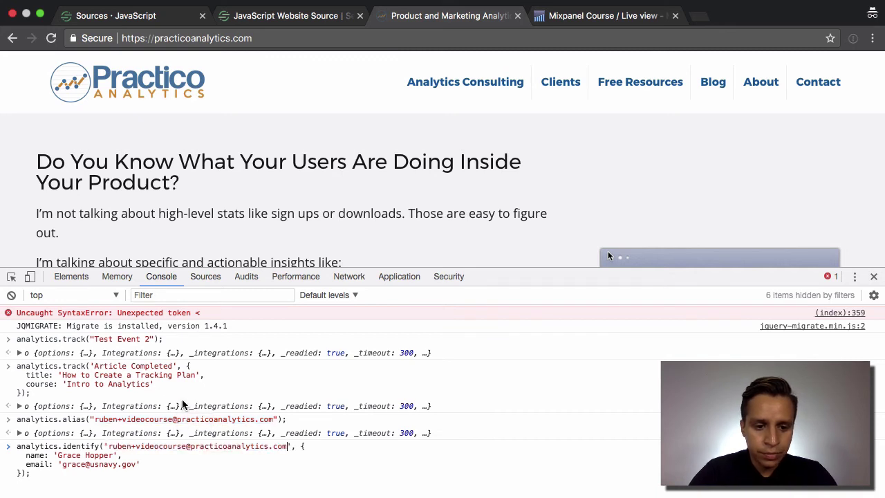
# - Change the name trait's surname, set the email trait to the copied email, and run the identify call
pyautogui.doubleClick(102, 455)
pyautogui.press('BackSpace')
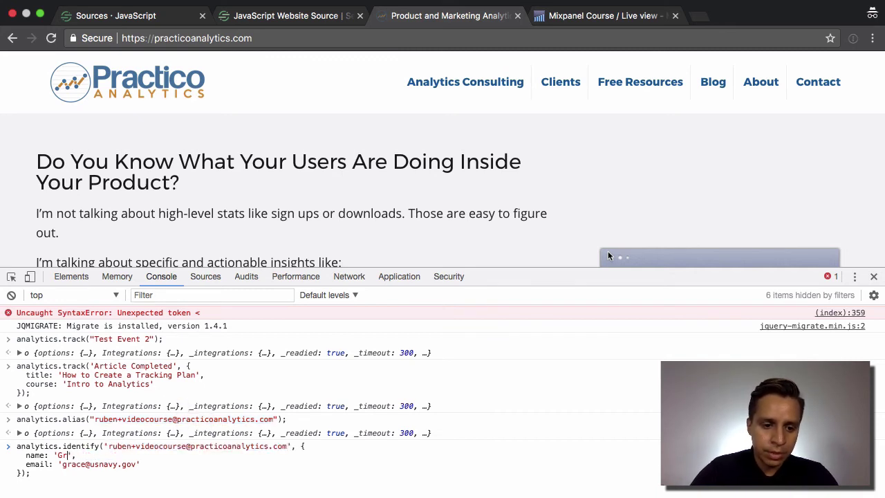
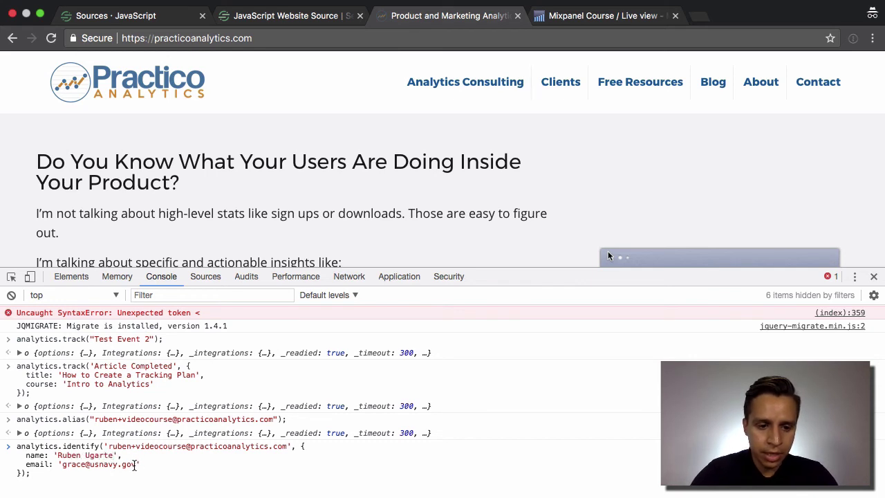
pyautogui.moveTo(135, 464); pyautogui.dragTo(64, 467)
pyautogui.press('super+v')
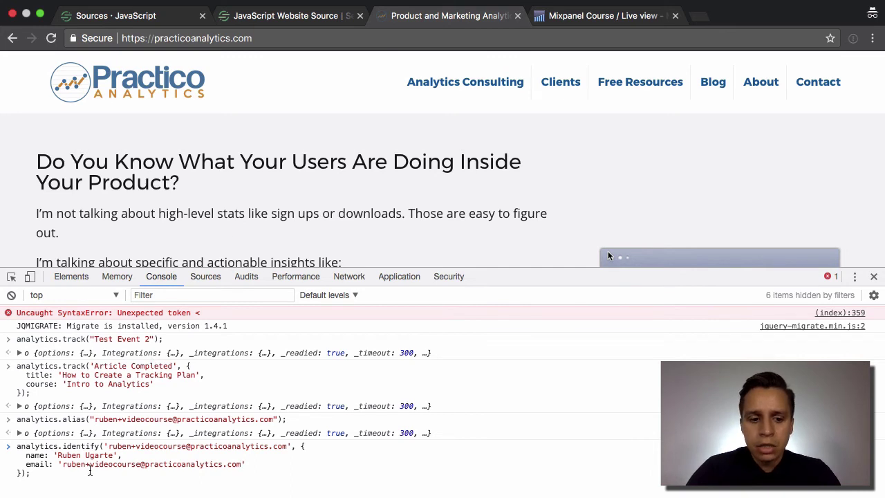
pyautogui.press('Return')
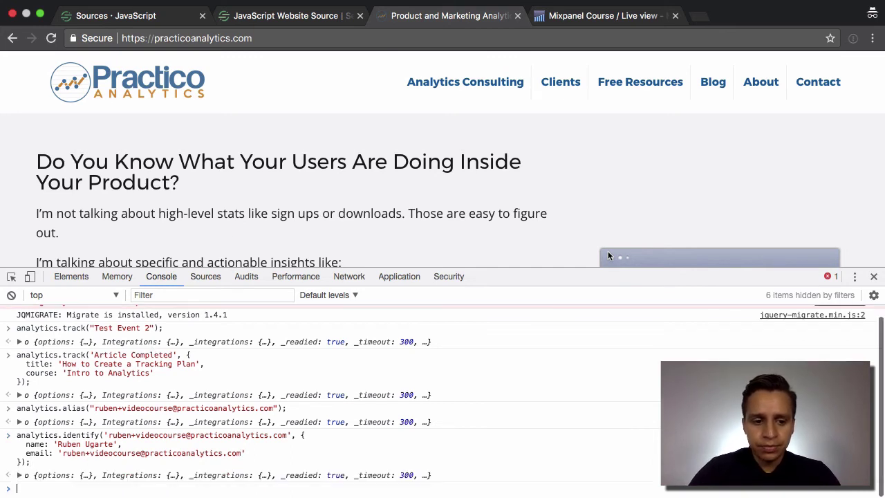
# - In the Segment debugger, inspect the alias event's raw JSON and the new identify event's details
pyautogui.click(169, 23)
pyautogui.click(237, 71)
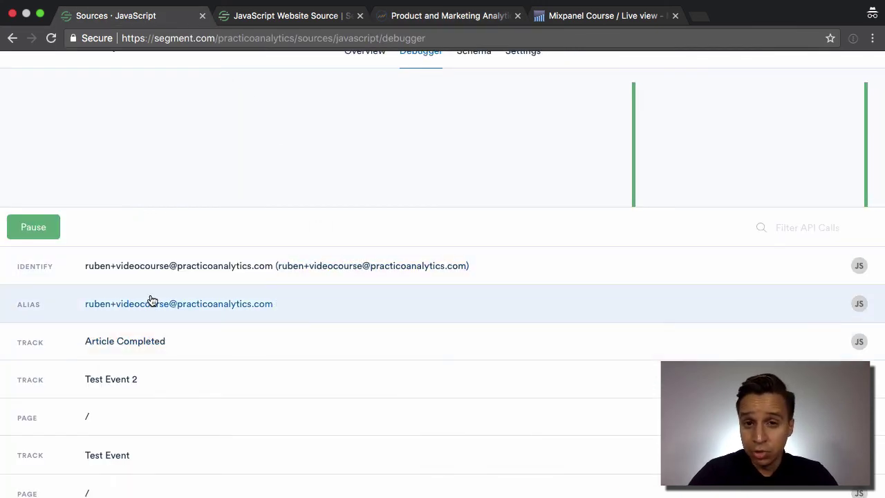
pyautogui.click(150, 300)
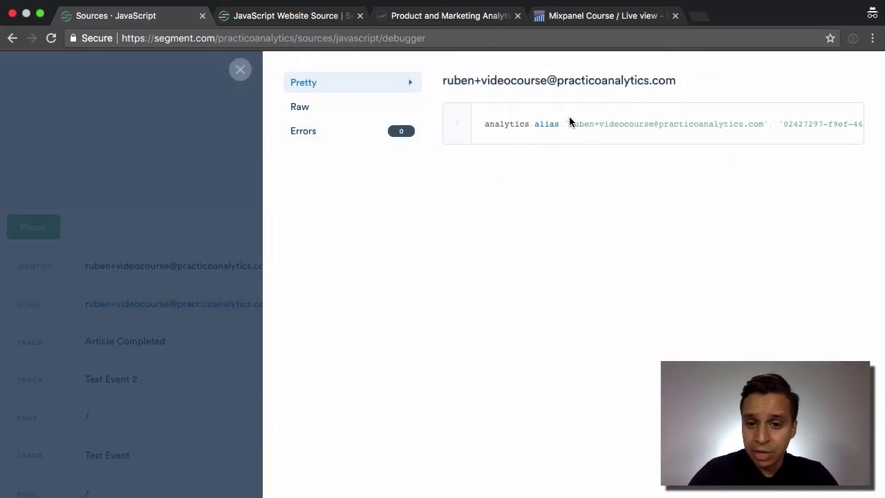
pyautogui.hscroll(2, 569, 122)
pyautogui.hscroll(3, 569, 123)
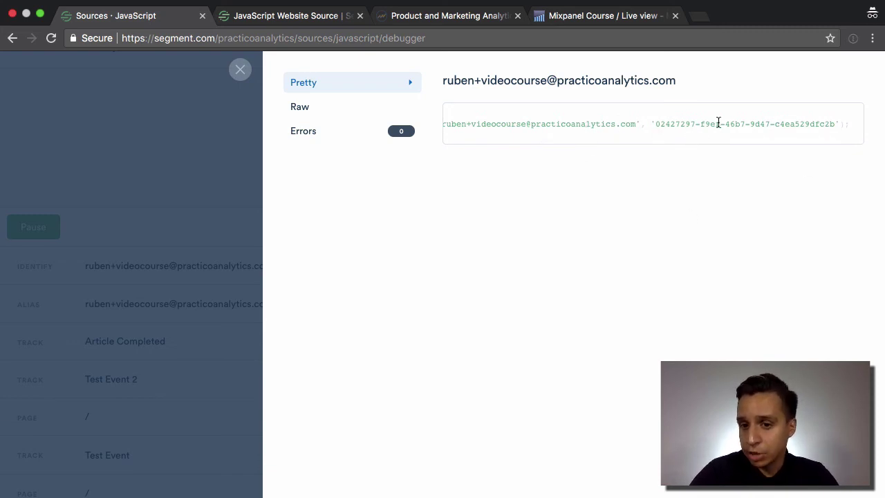
pyautogui.click(350, 113)
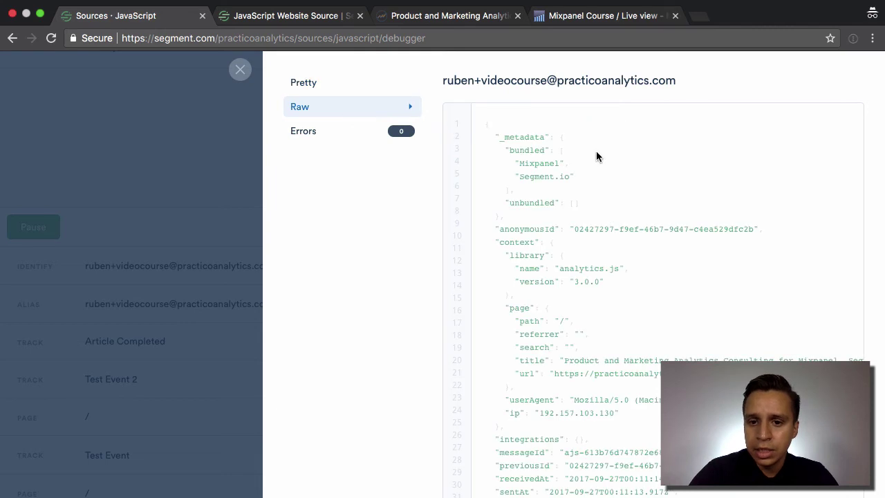
pyautogui.scroll(-2, 595, 153)
pyautogui.click(190, 233)
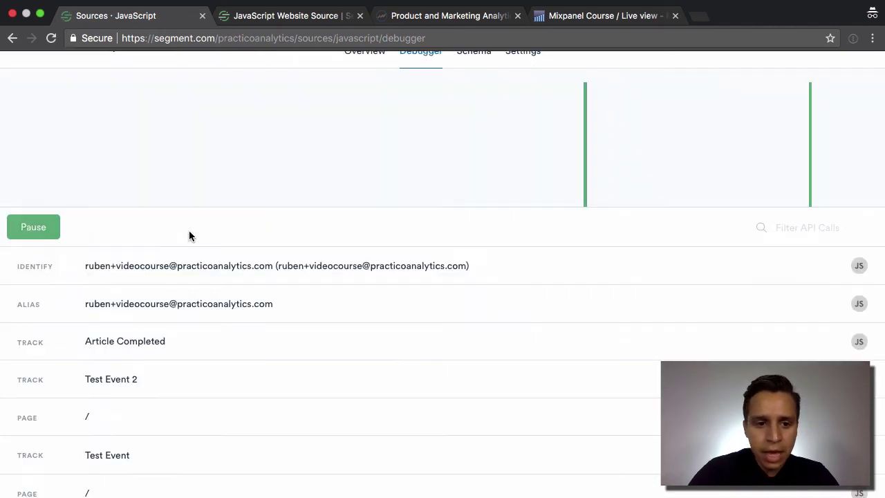
pyautogui.click(65, 275)
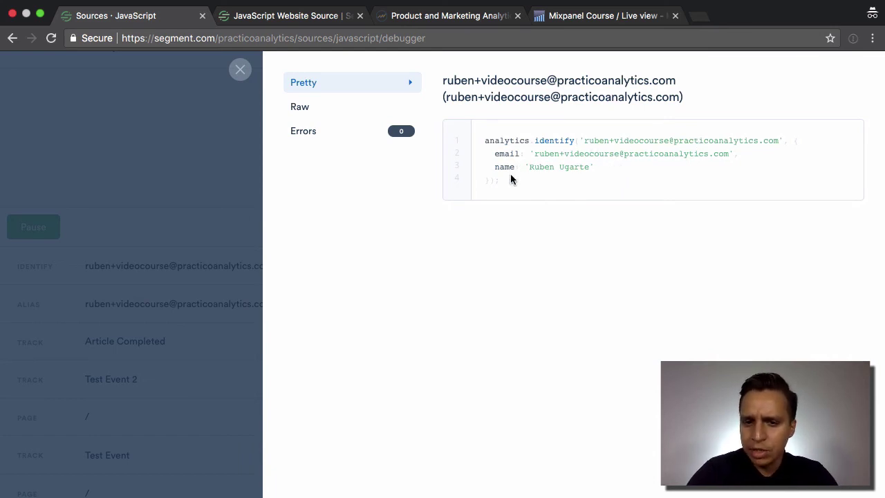
pyautogui.click(240, 69)
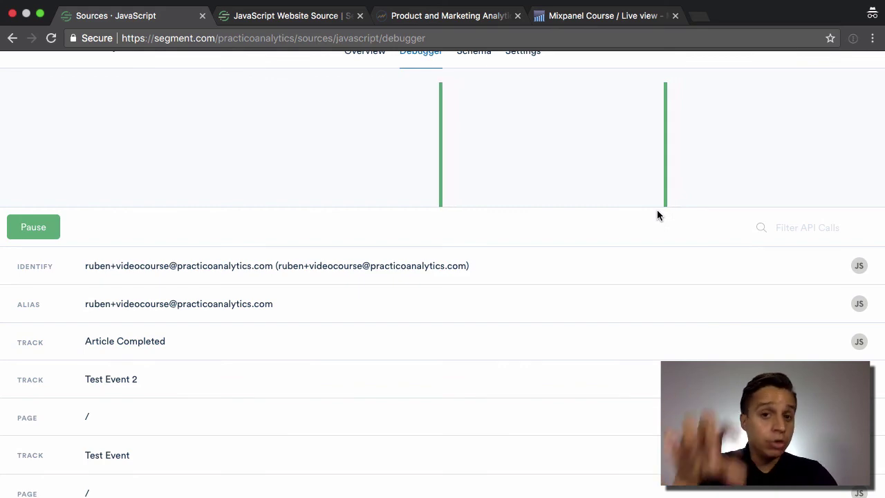
# - Return to the identify documentation and open the Identify spec reference page
pyautogui.click(293, 15)
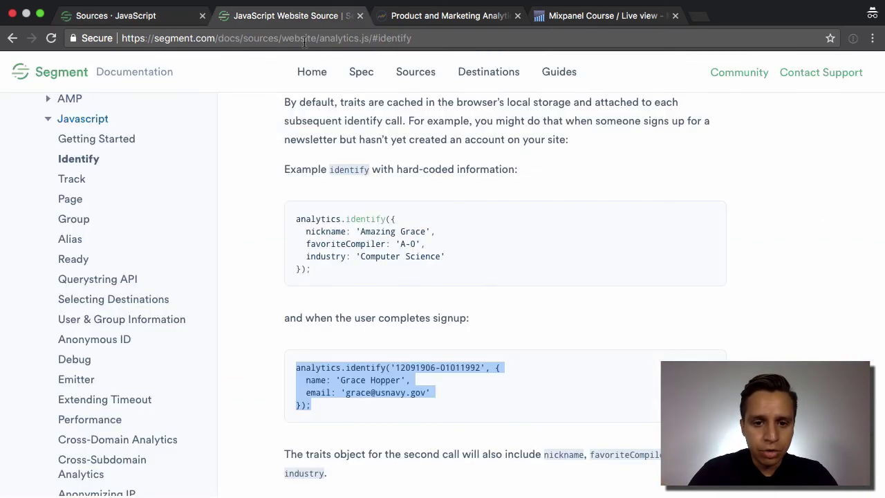
pyautogui.scroll(10, 379, 226)
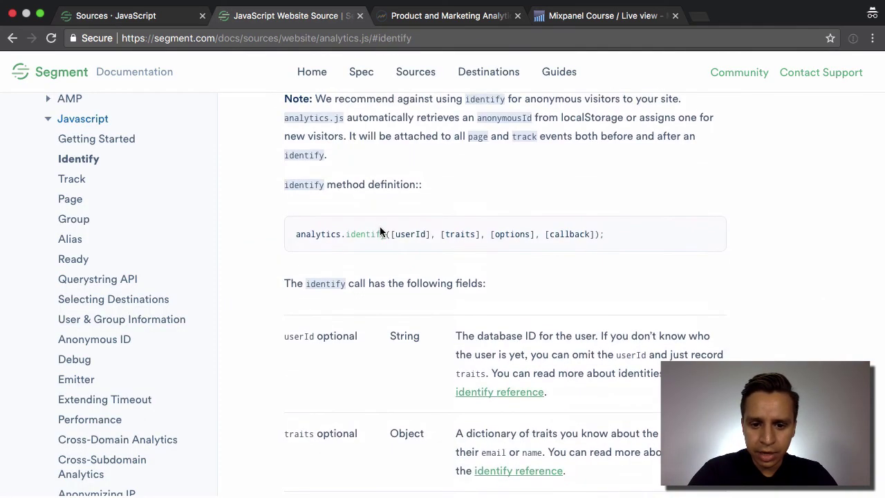
pyautogui.scroll(1, 380, 230)
pyautogui.scroll(-1, 510, 401)
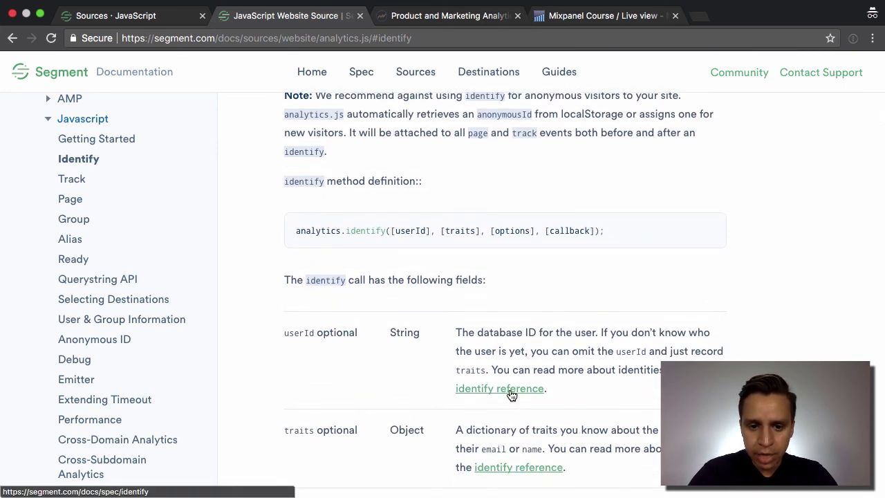
pyautogui.scroll(-5, 509, 391)
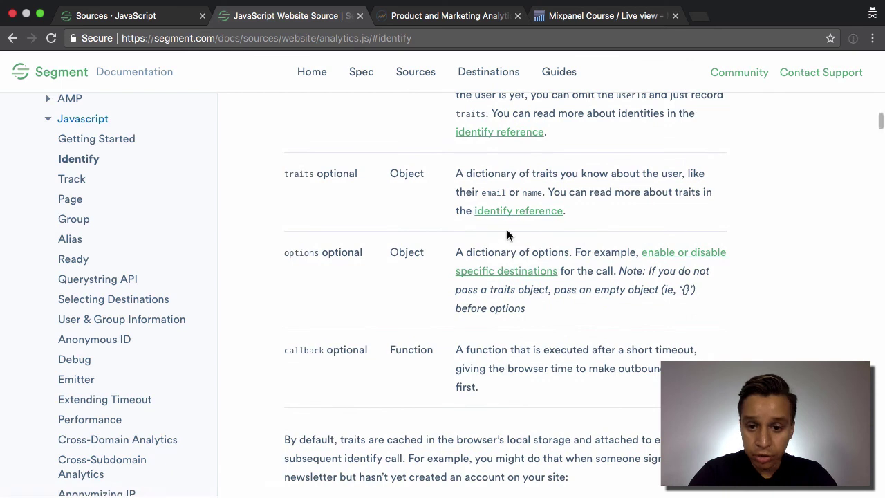
pyautogui.click(533, 221)
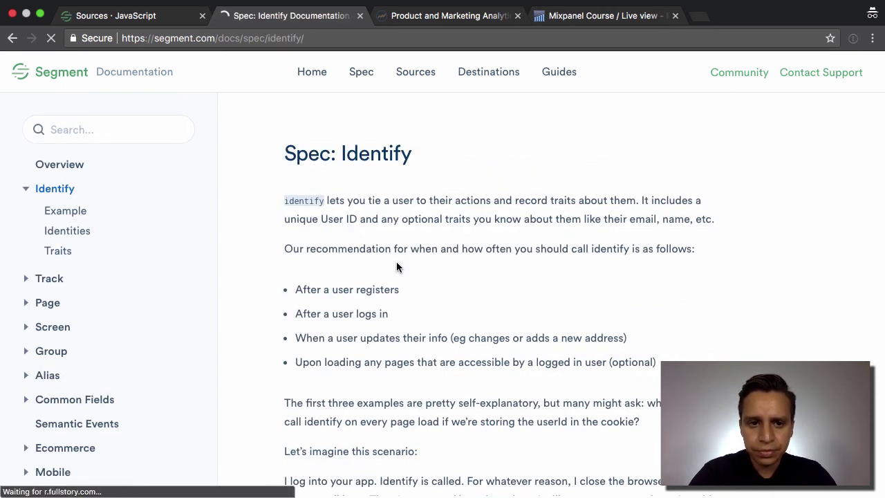
# - Read down to the reserved traits table, highlighting createdAt and email, then go to Mixpanel's Live view
pyautogui.scroll(-15, 397, 265)
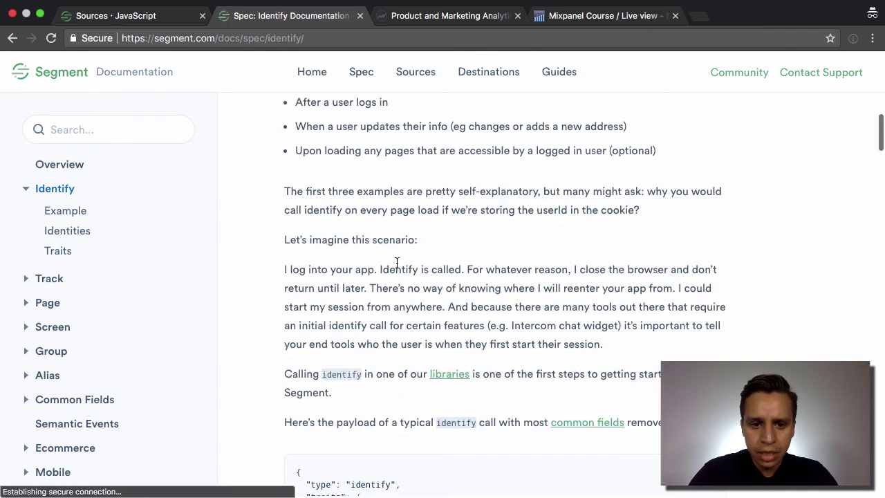
pyautogui.scroll(-7, 396, 262)
pyautogui.scroll(6, 395, 261)
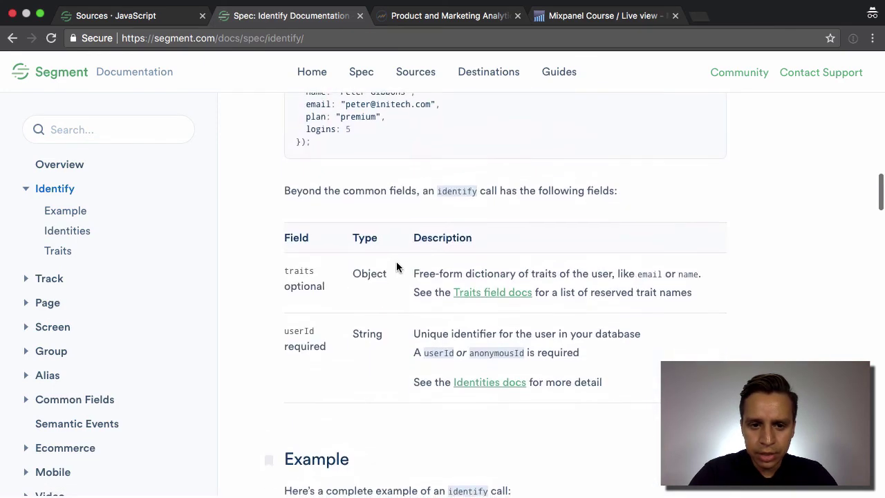
pyautogui.scroll(-11, 396, 262)
pyautogui.scroll(-20, 398, 266)
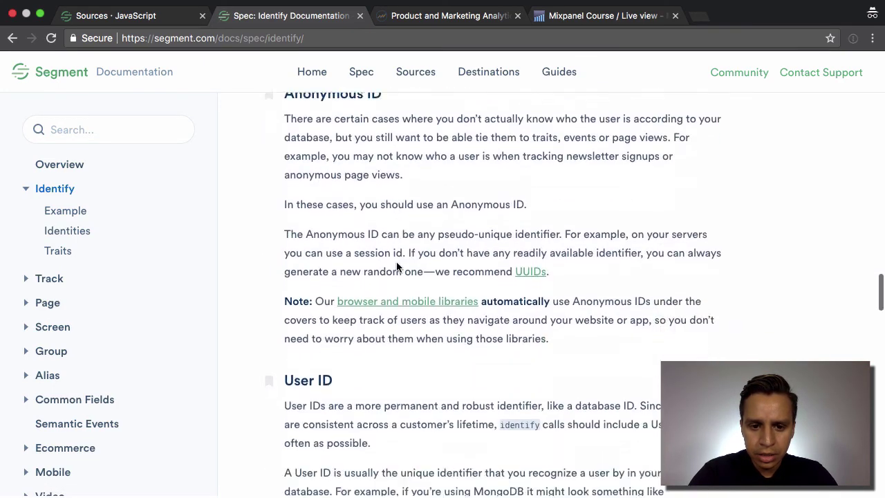
pyautogui.scroll(-3, 396, 266)
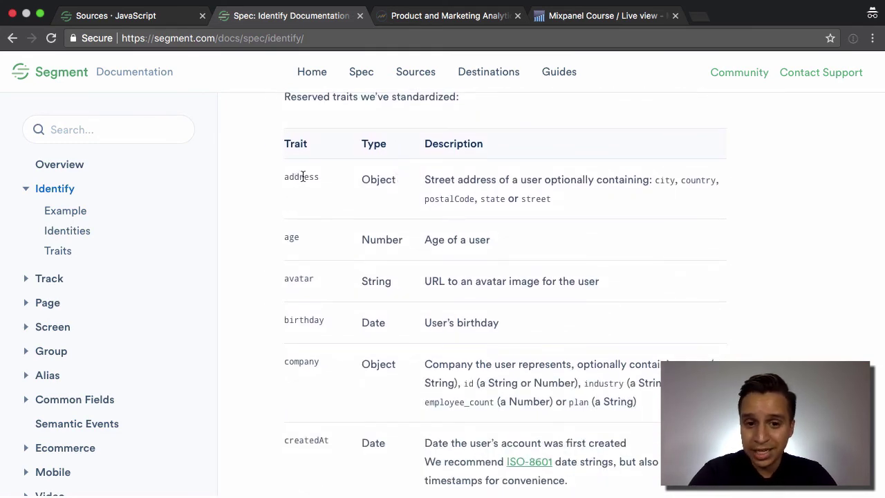
pyautogui.scroll(-4, 302, 179)
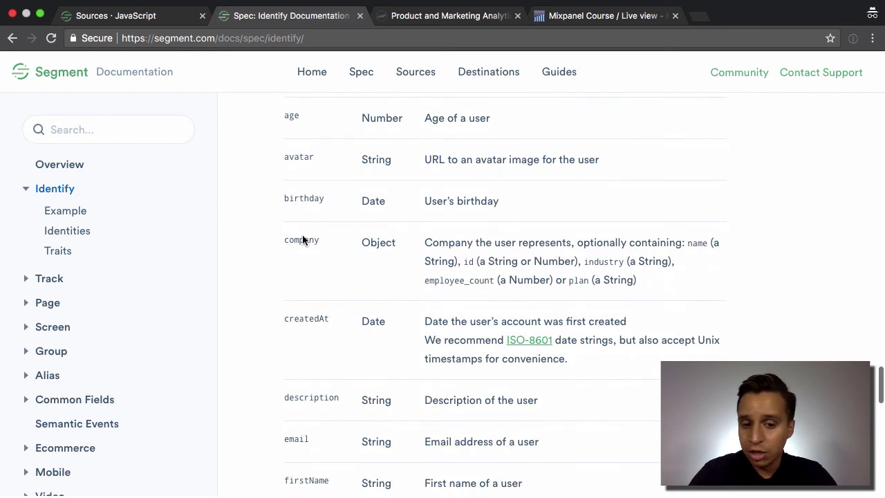
pyautogui.scroll(-2, 302, 240)
pyautogui.doubleClick(306, 268)
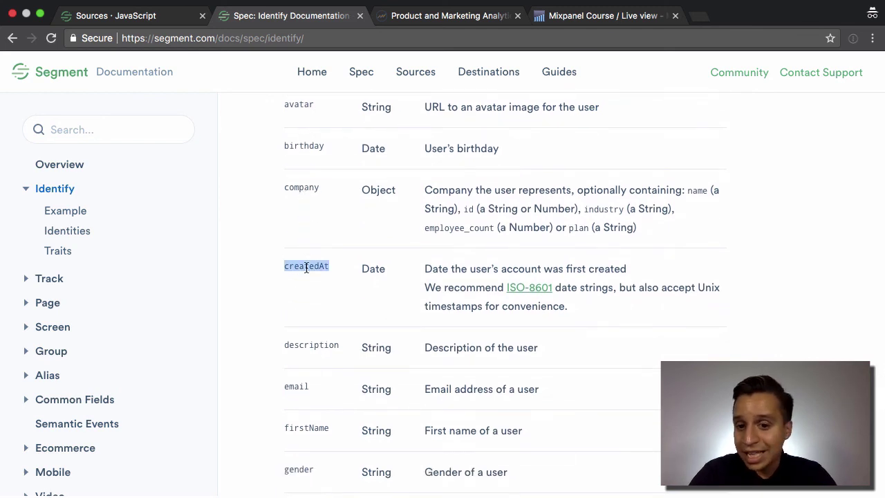
pyautogui.scroll(-10, 306, 268)
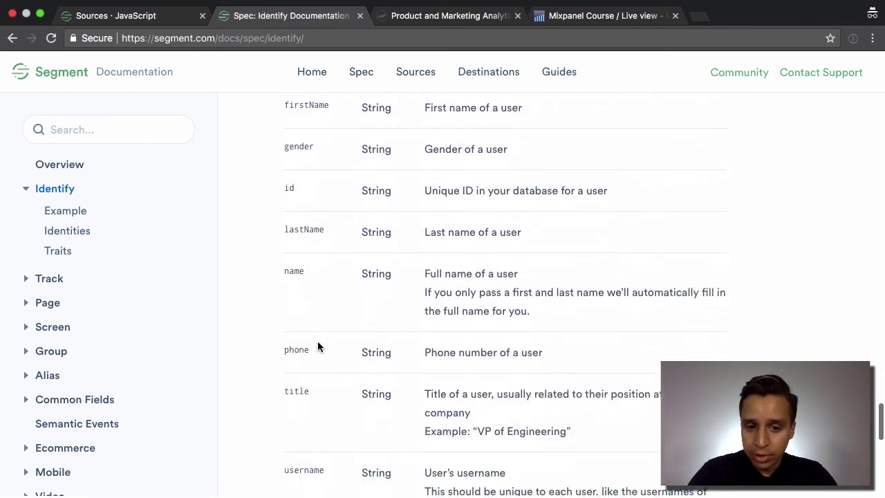
pyautogui.scroll(-6, 317, 345)
pyautogui.scroll(5, 317, 345)
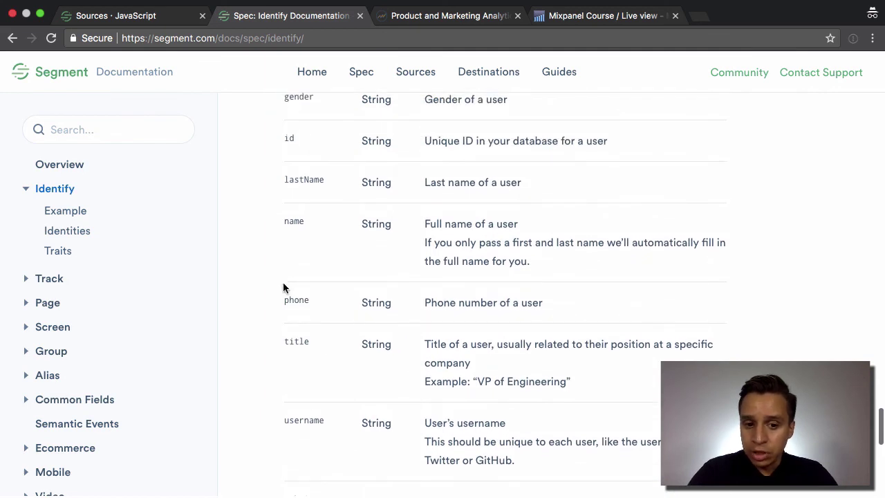
pyautogui.scroll(8, 298, 294)
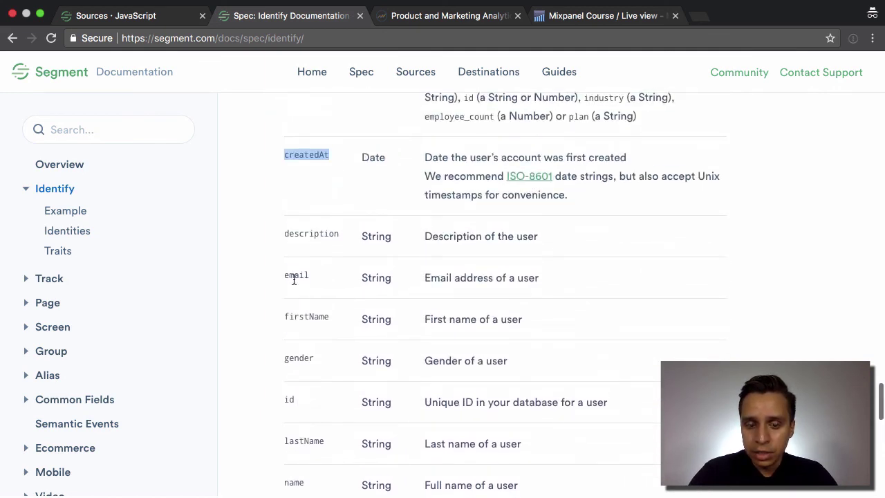
pyautogui.click(294, 277)
pyautogui.doubleClick(294, 277)
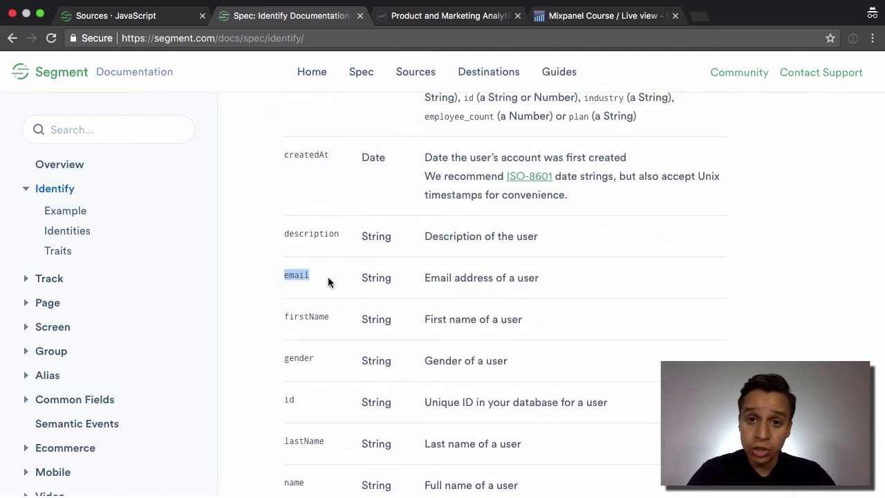
pyautogui.click(570, 25)
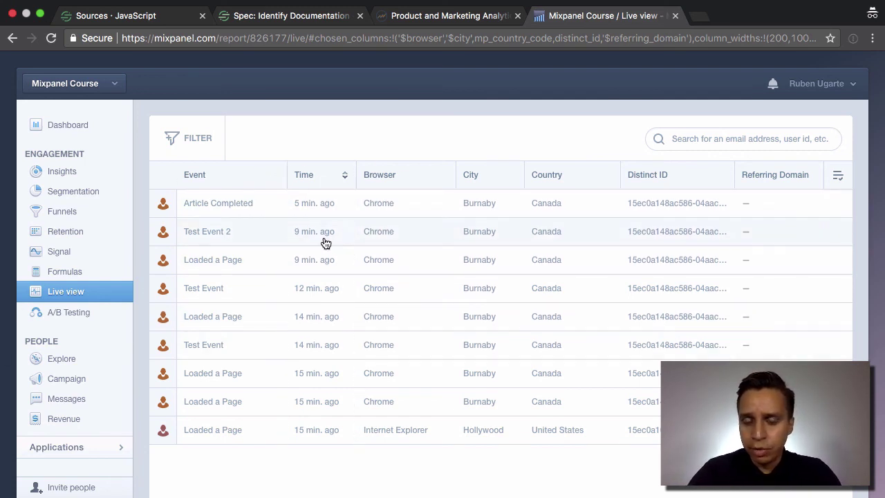
# - Open Explore under People and open the first user's profile
pyautogui.click(85, 354)
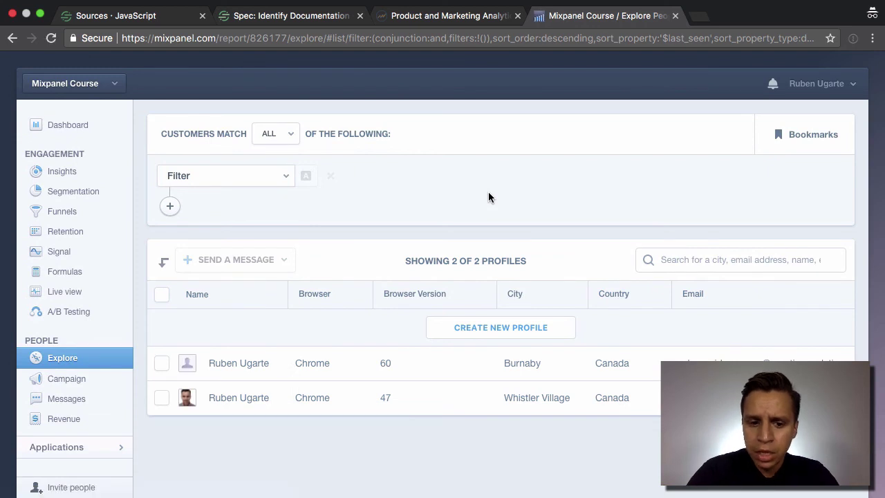
pyautogui.click(188, 362)
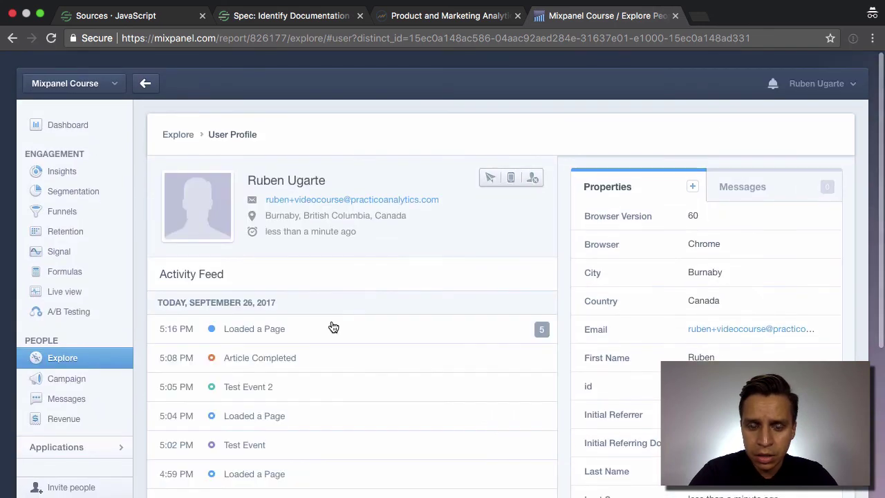
pyautogui.scroll(-3, 433, 310)
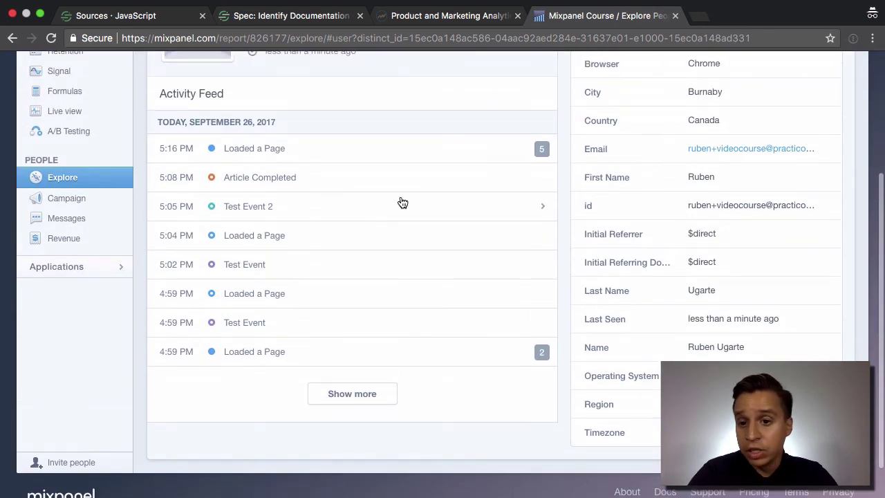
pyautogui.scroll(1, 316, 380)
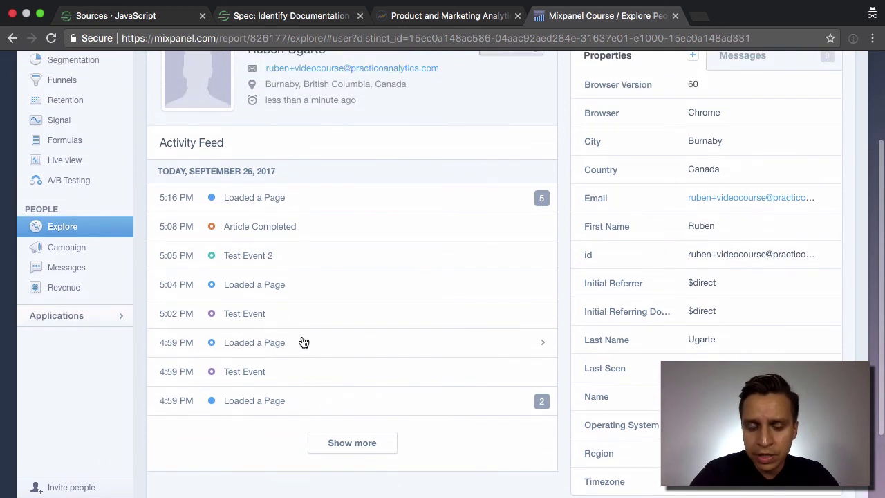
pyautogui.scroll(1, 302, 341)
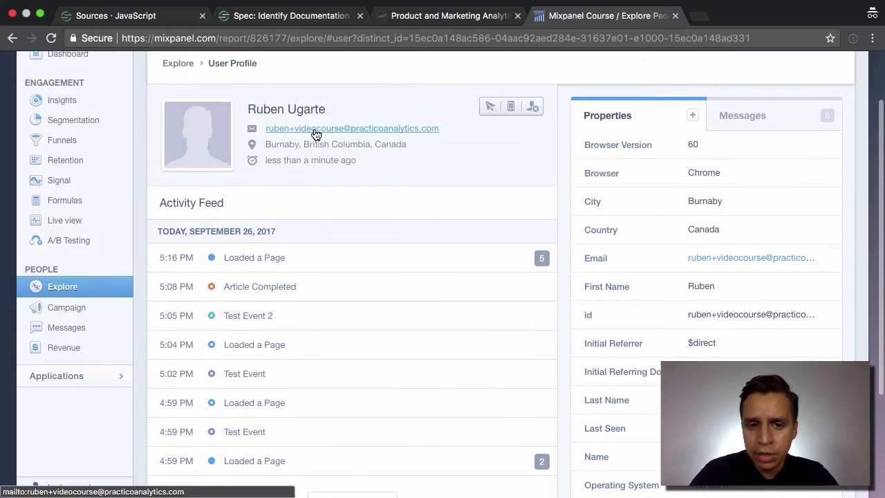
# - Review the profile's first name, last name, and Properties panel including the email-based id
pyautogui.moveTo(248, 108); pyautogui.dragTo(291, 109)
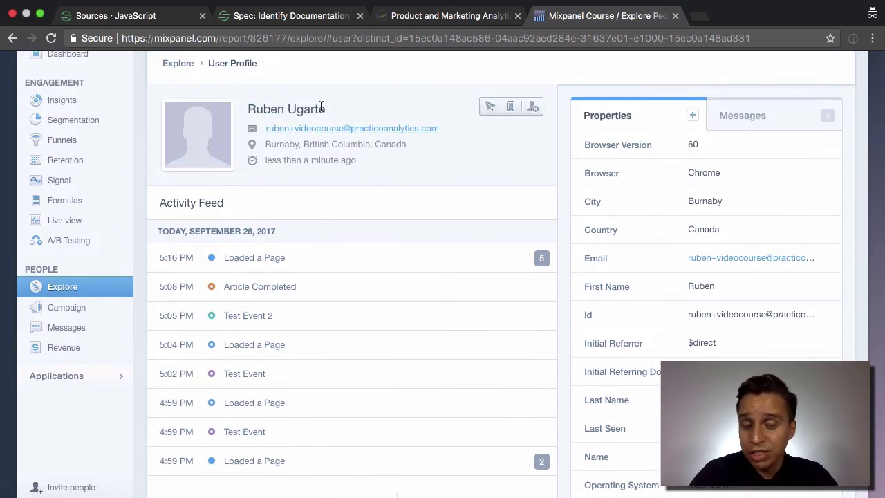
pyautogui.doubleClick(320, 110)
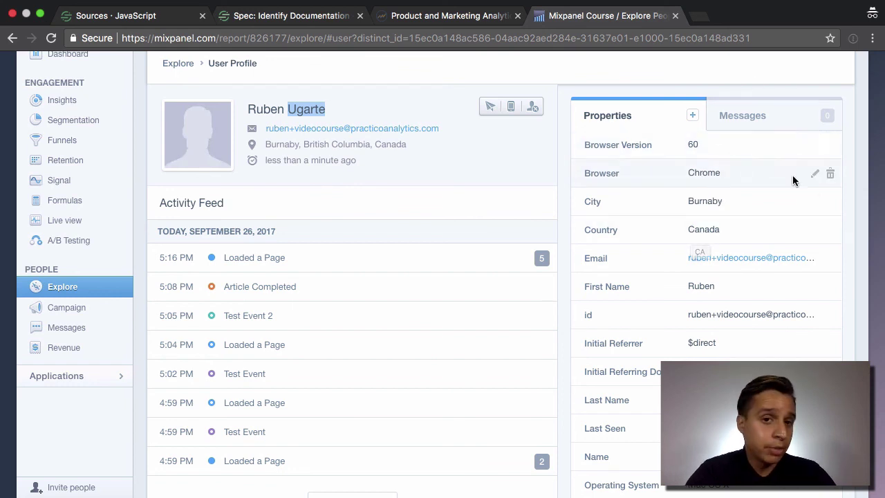
pyautogui.scroll(-2, 666, 158)
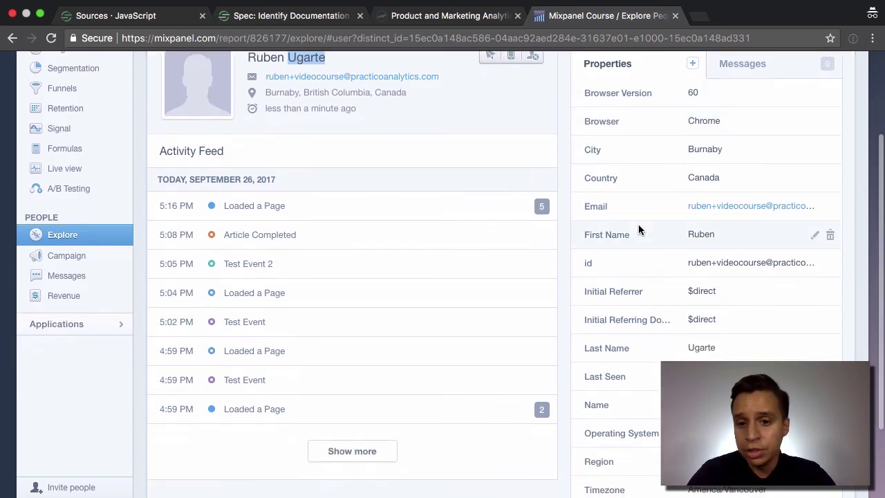
pyautogui.scroll(-2, 638, 224)
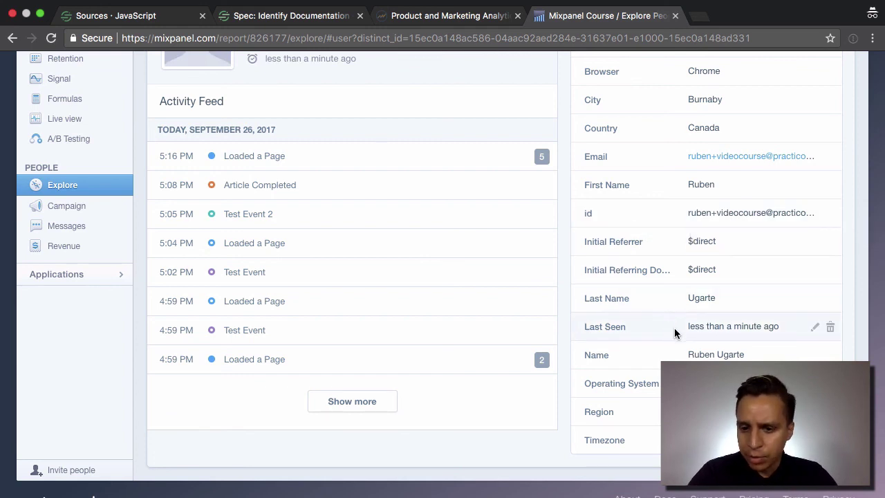
pyautogui.scroll(3, 505, 399)
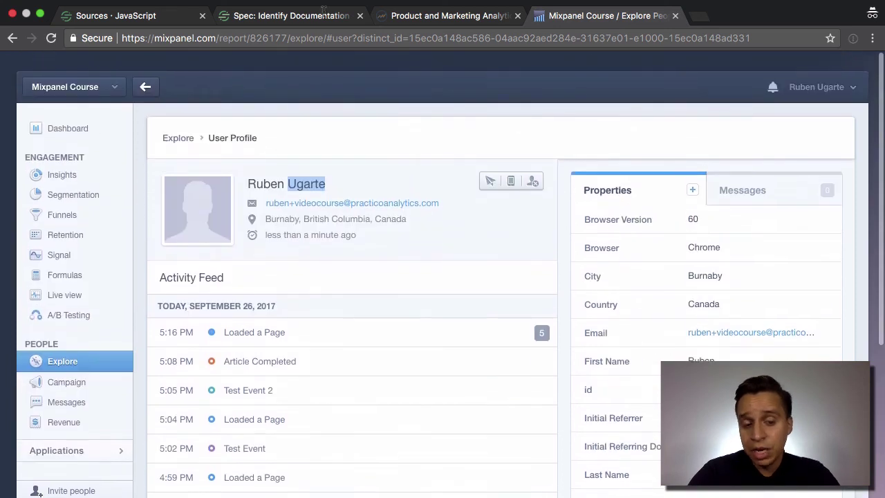